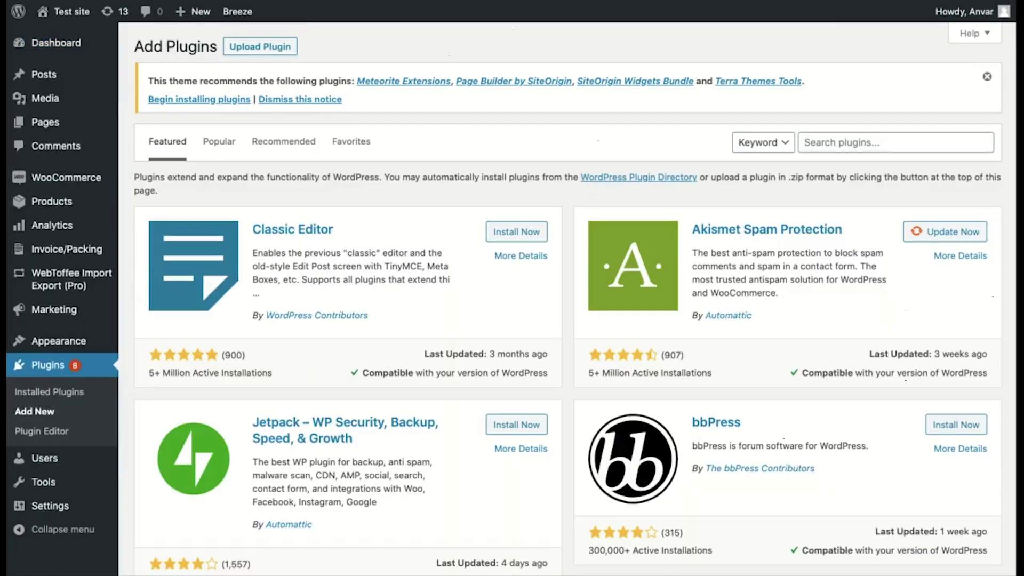
# Search the plugin directory for "email customizer", and install and activate the Decorator – WooCommerce Email Customizer plugin
pyautogui.click(871, 141)
pyautogui.write('email custo')
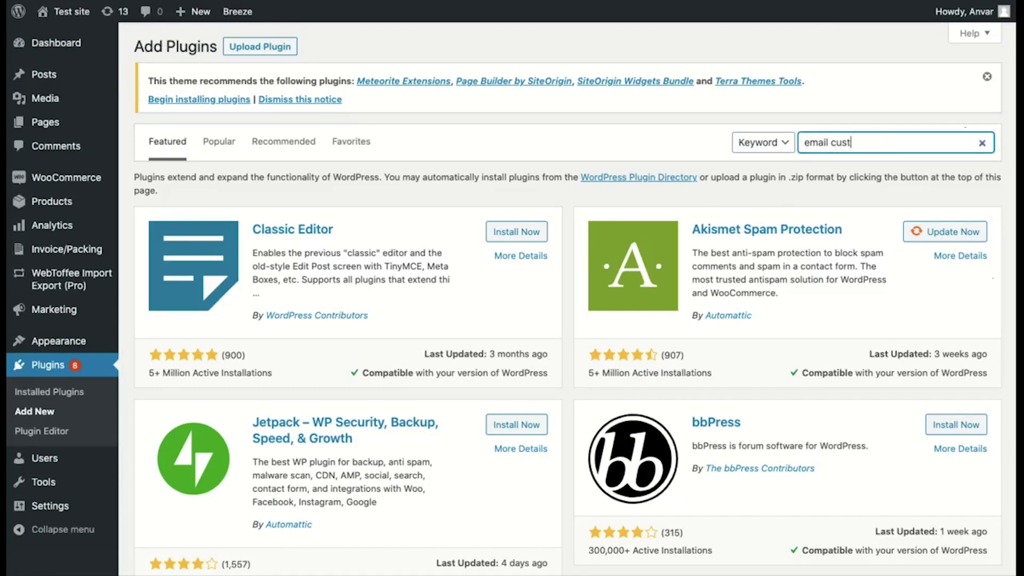
pyautogui.write('mizer')
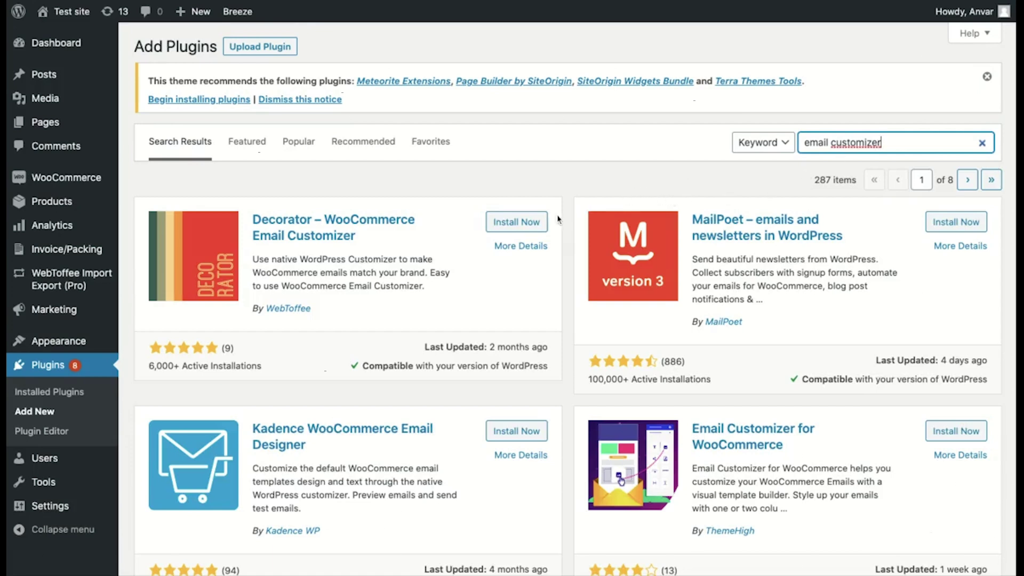
pyautogui.click(527, 222)
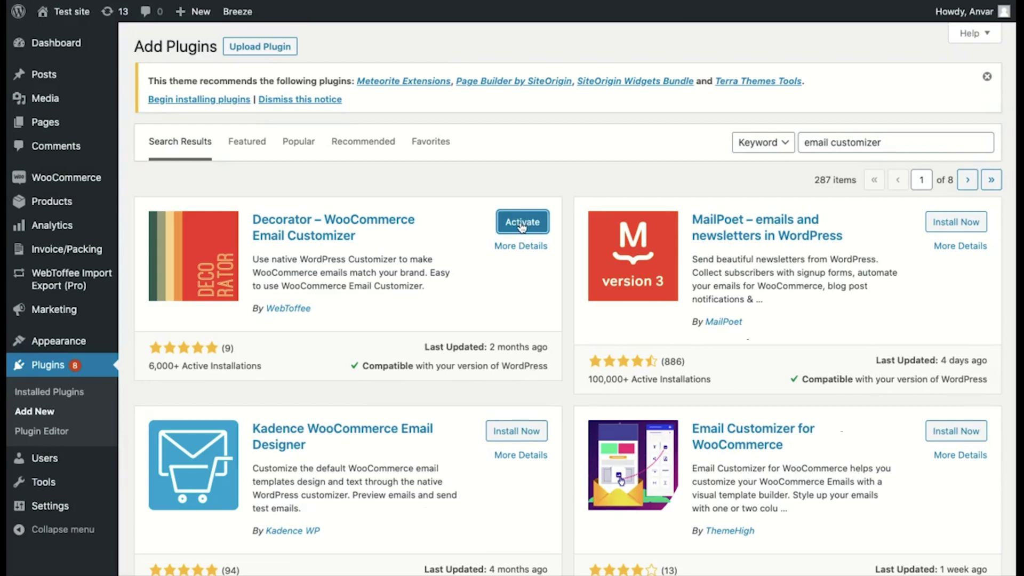
pyautogui.click(522, 221)
pyautogui.scroll(-4, 574, 299)
pyautogui.scroll(-4, 575, 299)
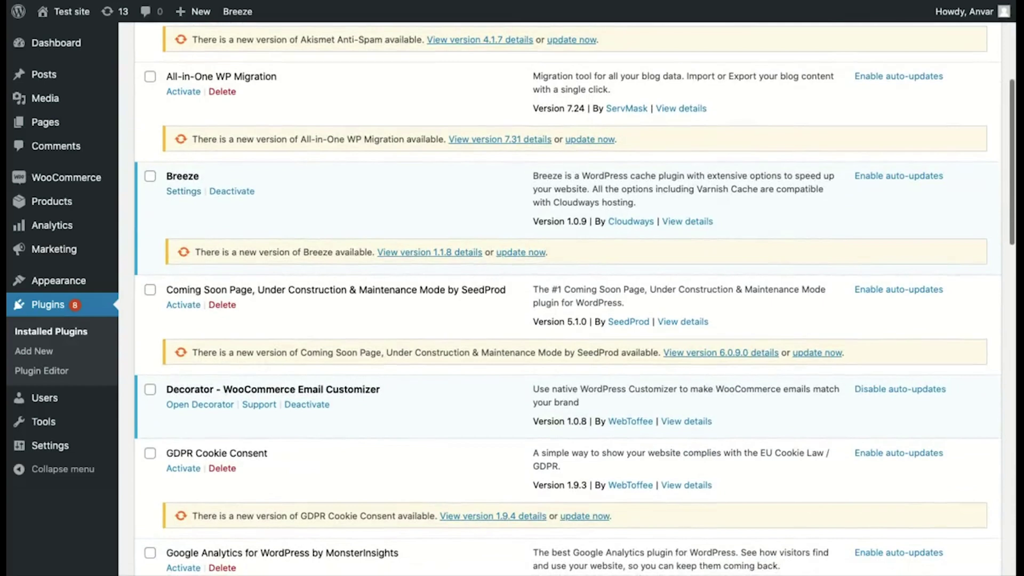
pyautogui.scroll(-1, 182, 329)
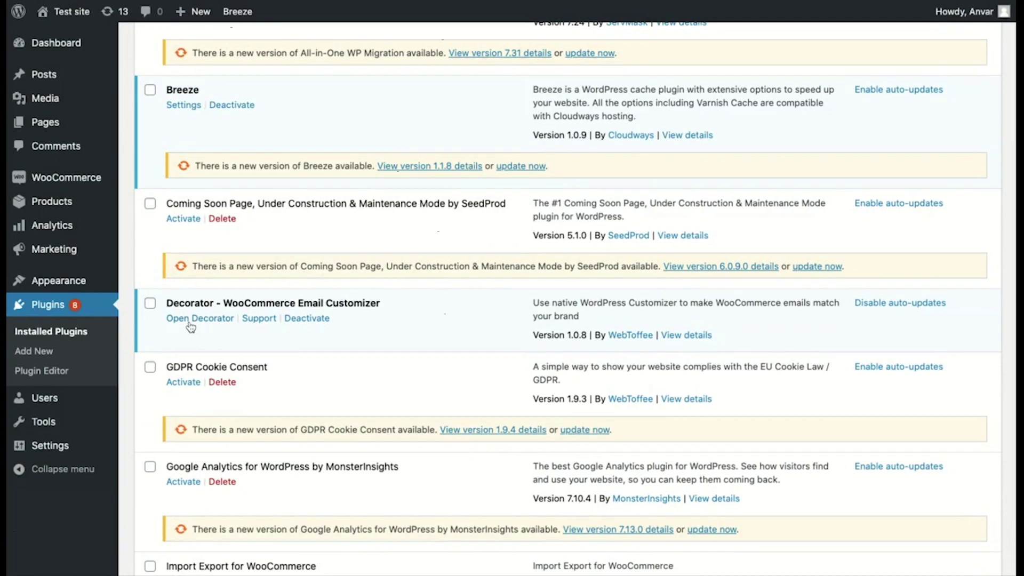
# Open Decorator from the WooCommerce email settings and look through the preview of the order email
pyautogui.moveTo(95, 187)
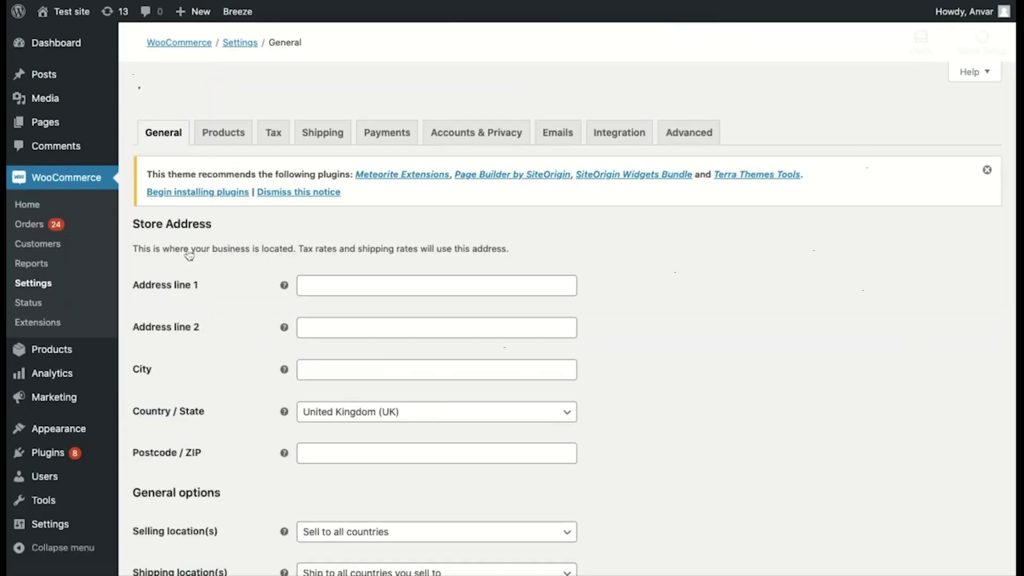
pyautogui.click(547, 112)
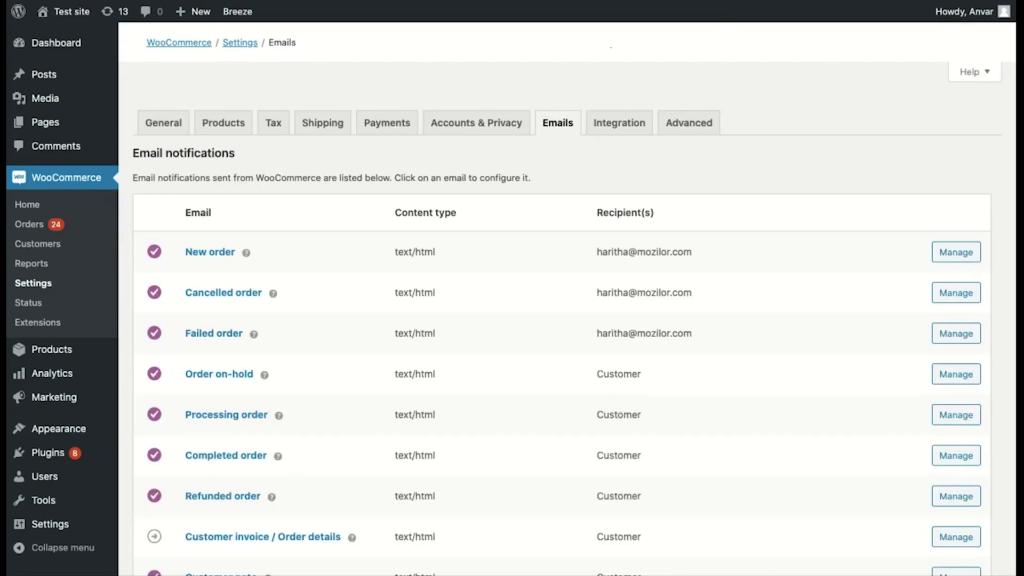
pyautogui.scroll(-3, 567, 330)
pyautogui.scroll(-6, 567, 320)
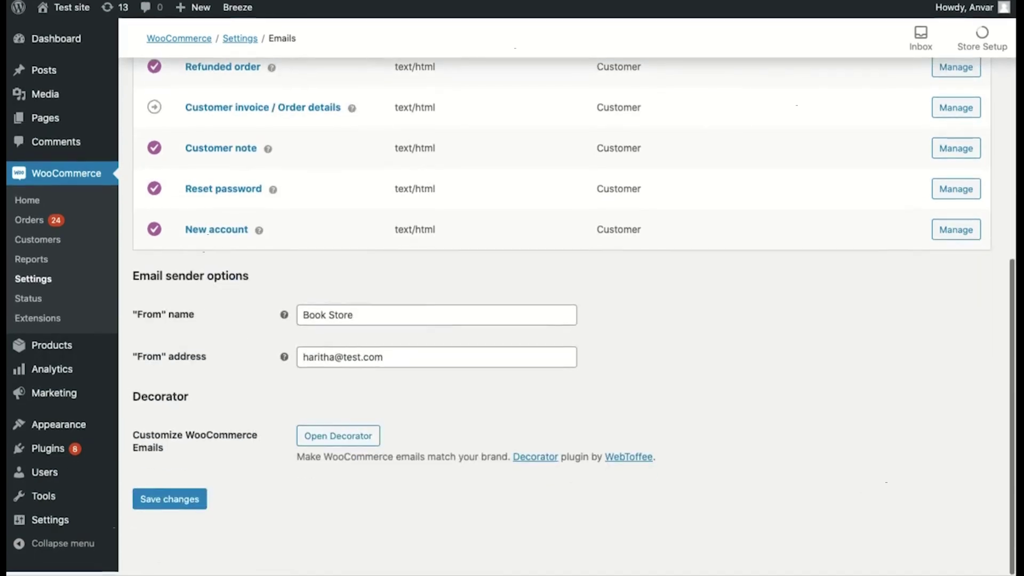
pyautogui.click(349, 445)
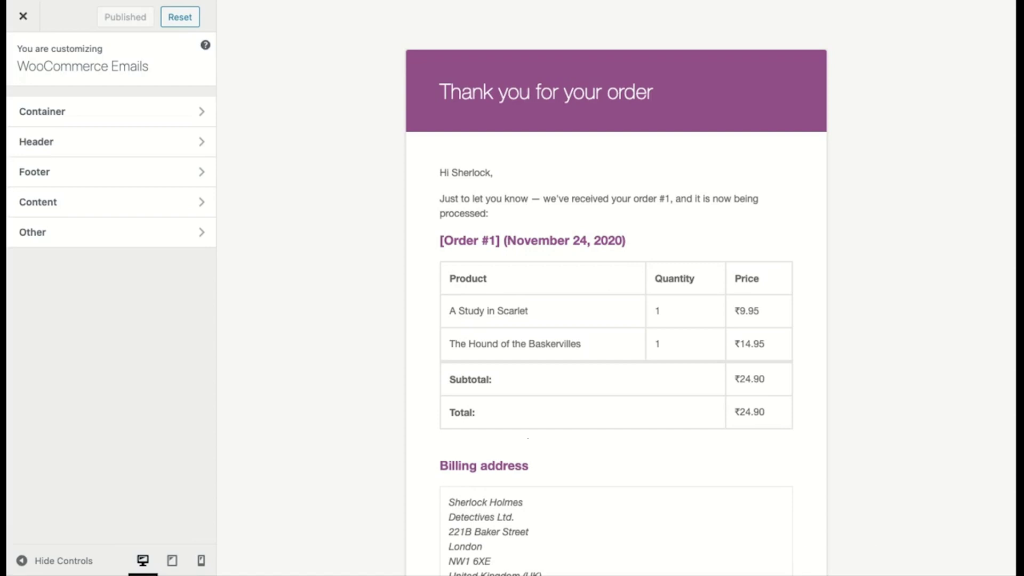
pyautogui.scroll(-5, 616, 293)
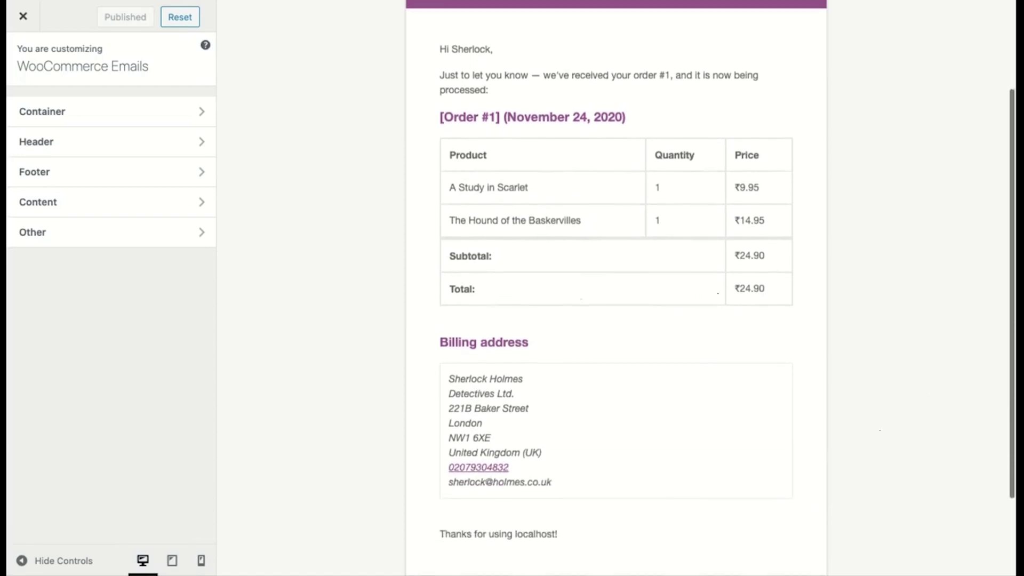
pyautogui.scroll(-3, 616, 293)
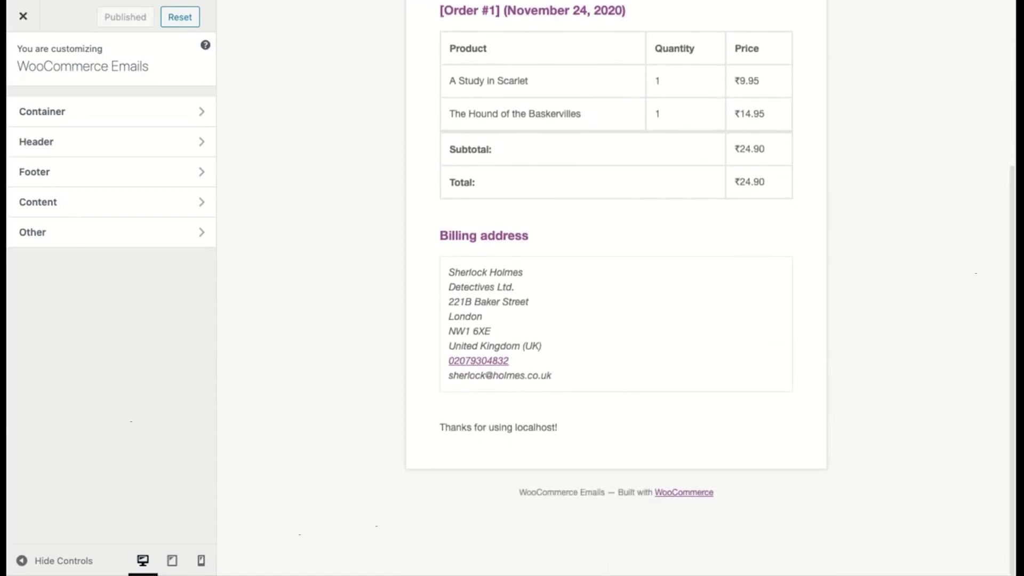
pyautogui.scroll(4, 616, 293)
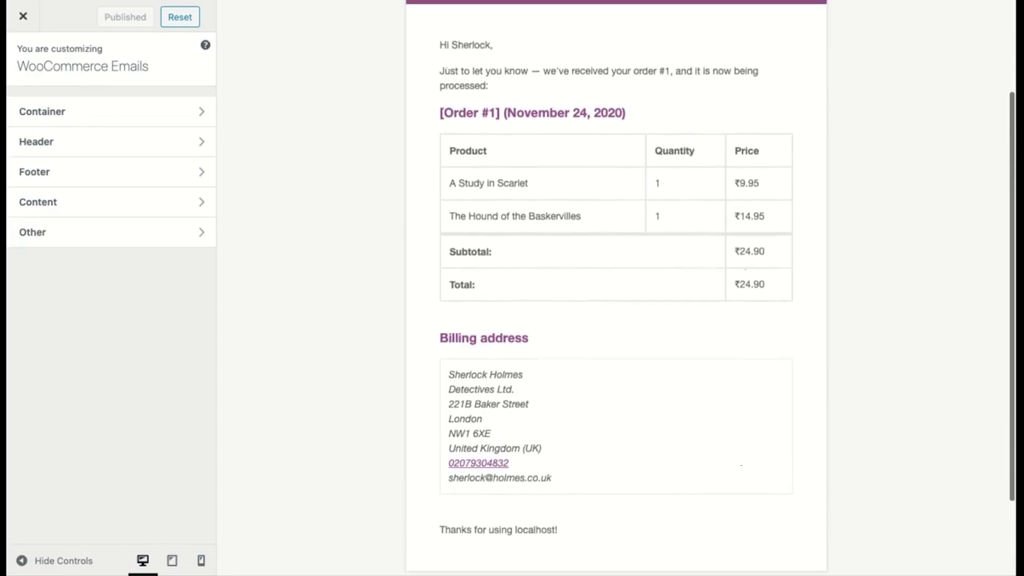
pyautogui.scroll(4, 616, 294)
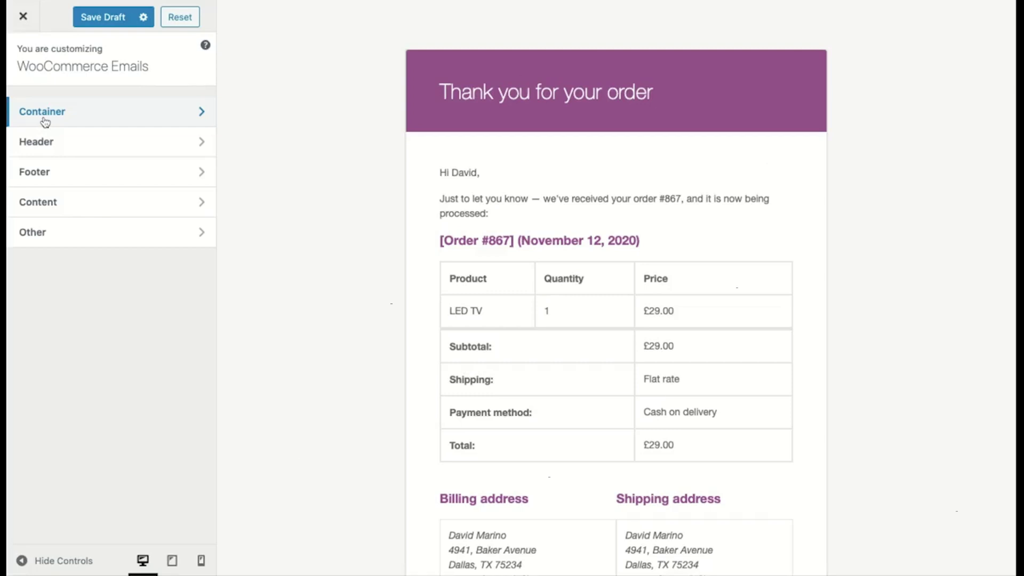
# Set the email container's background color to turquoise #21c1d3
pyautogui.click(45, 122)
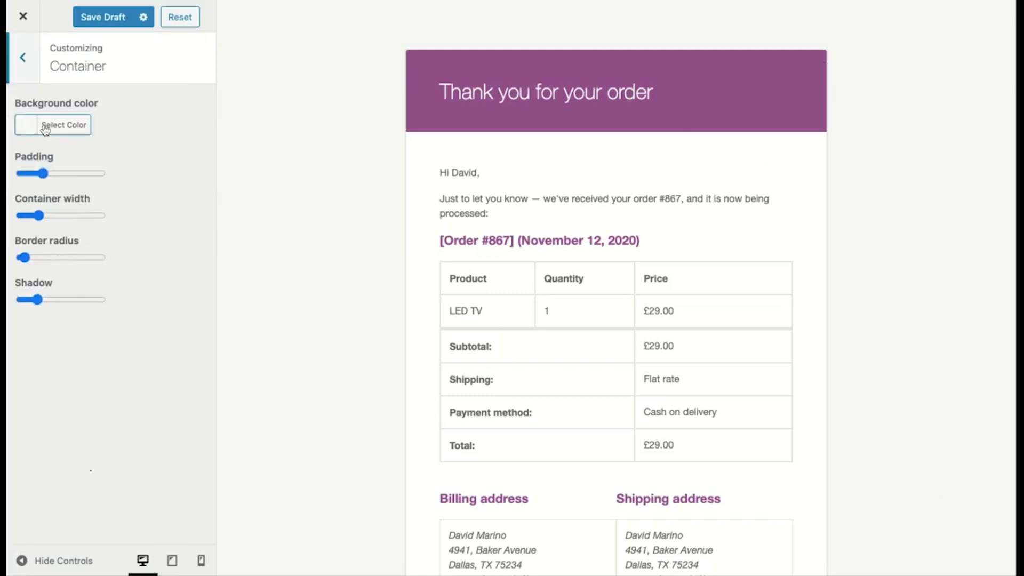
pyautogui.click(45, 129)
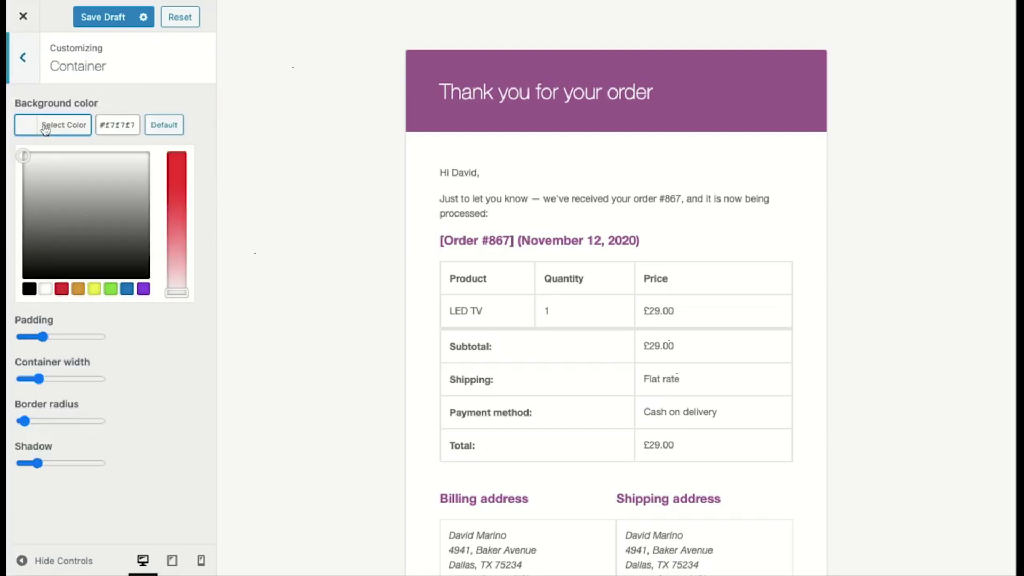
pyautogui.click(124, 289)
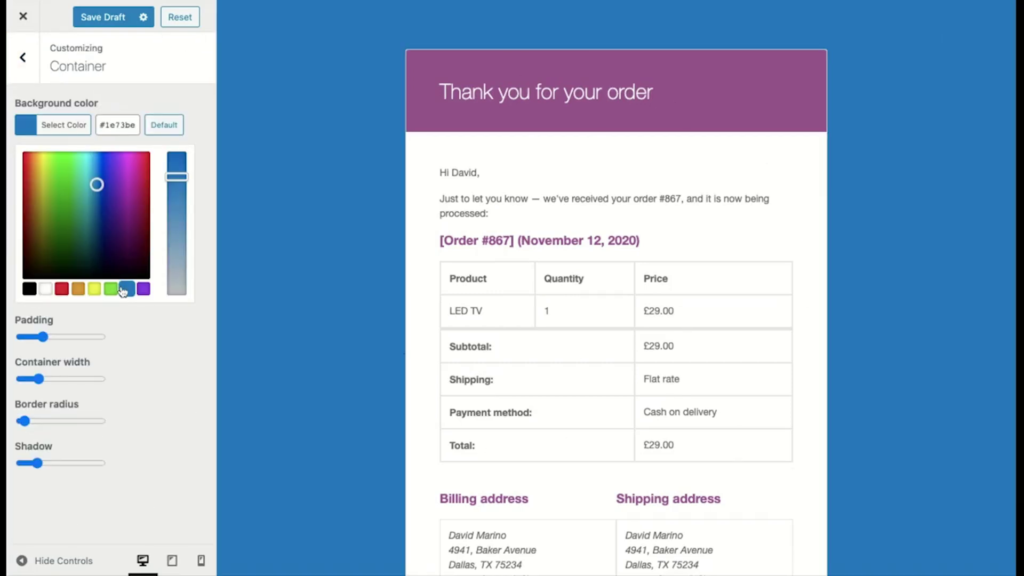
pyautogui.click(90, 177)
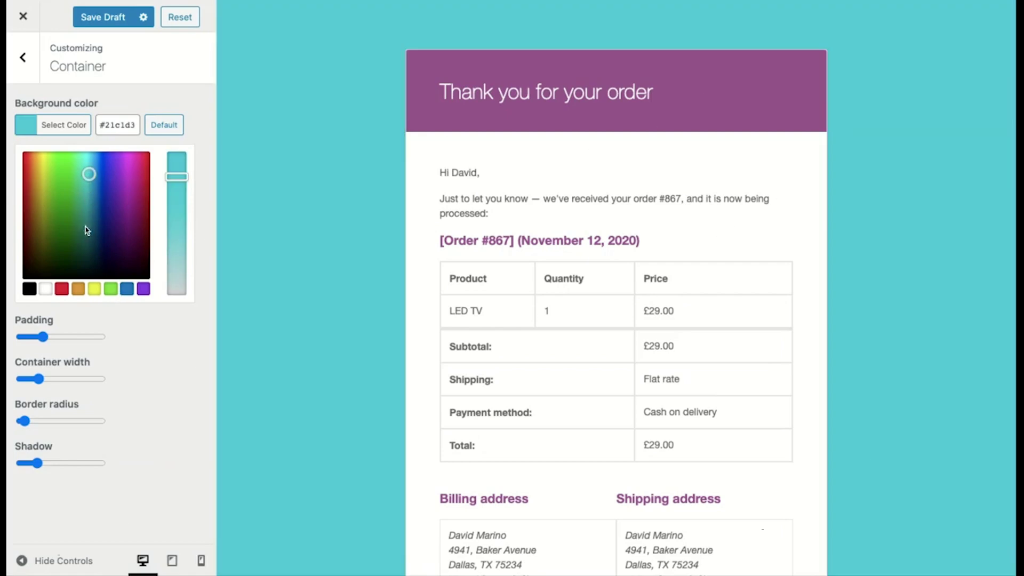
# Reduce the container's padding very slightly and make the container moderately wider, so the greeting sentence fits on one line
pyautogui.moveTo(46, 337)
pyautogui.mouseDown()
pyautogui.moveTo(79, 338)
pyautogui.moveTo(43, 336)
pyautogui.mouseUp()
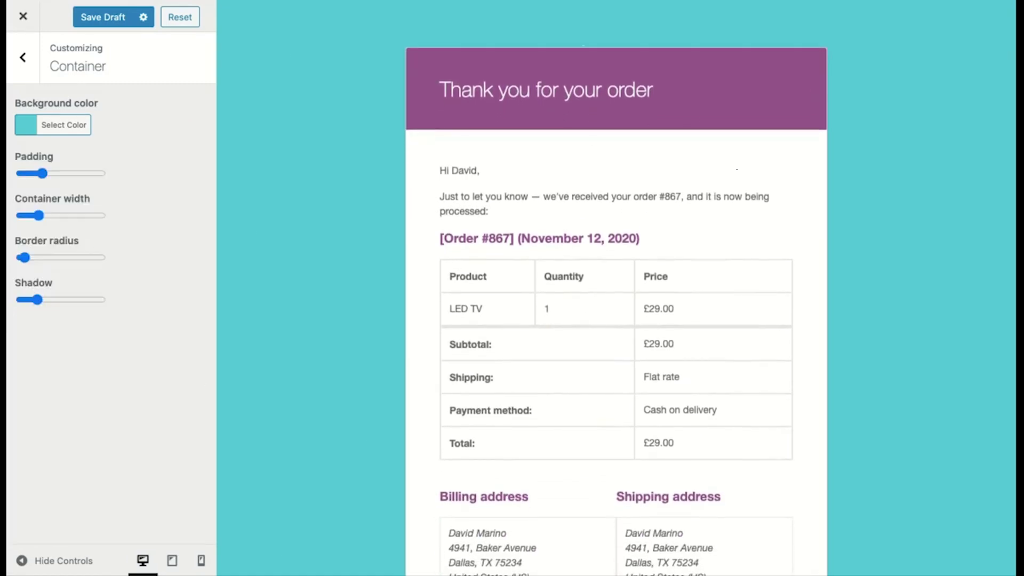
pyautogui.click(39, 219)
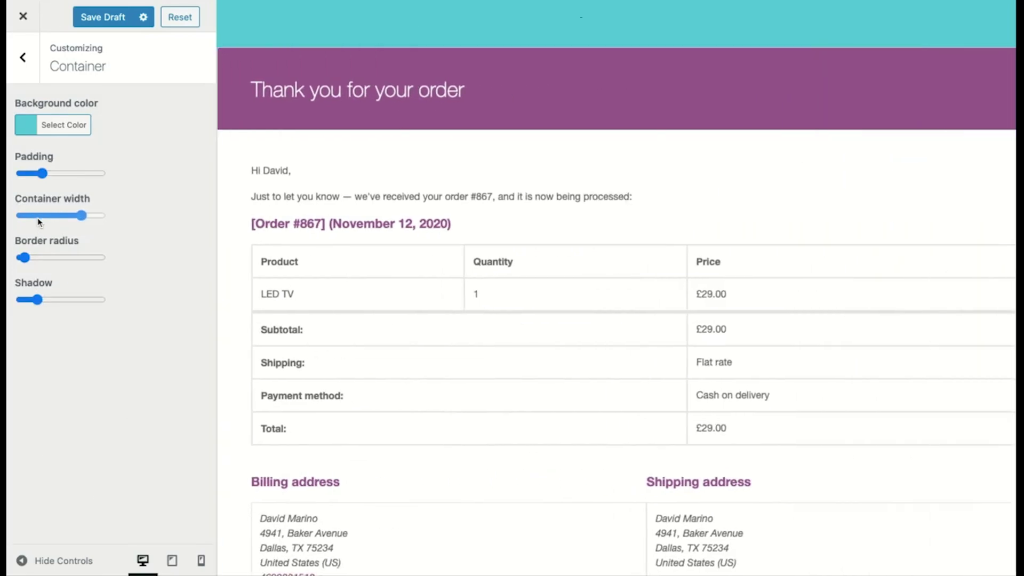
pyautogui.click(44, 215)
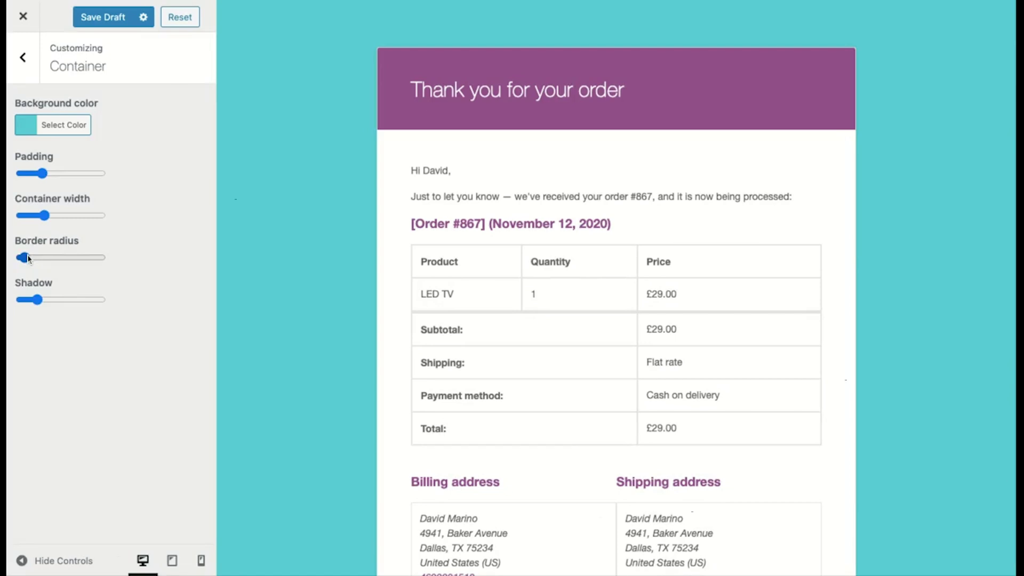
# Increase the container's border radius for clearly rounded corners and strengthen its shadow
pyautogui.moveTo(29, 258)
pyautogui.mouseDown()
pyautogui.moveTo(89, 257)
pyautogui.moveTo(42, 258)
pyautogui.mouseUp()
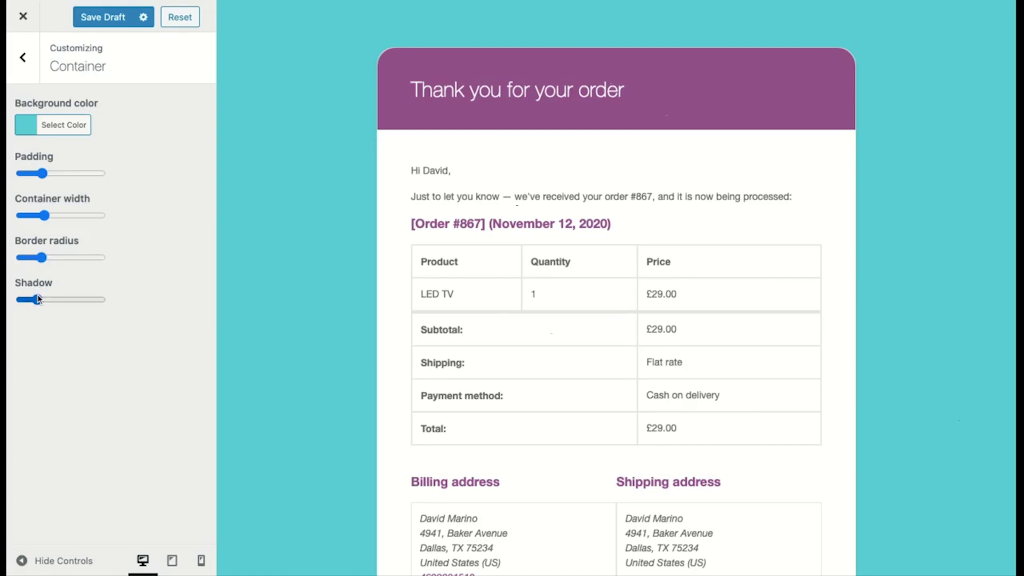
pyautogui.moveTo(38, 300)
pyautogui.mouseDown()
pyautogui.moveTo(84, 300)
pyautogui.moveTo(52, 300)
pyautogui.mouseUp()
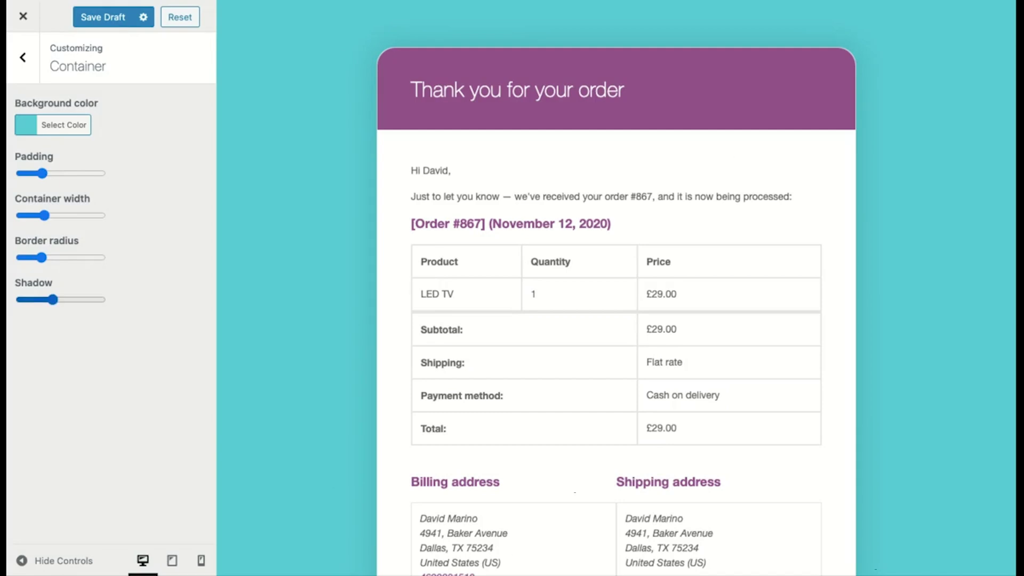
pyautogui.click(25, 79)
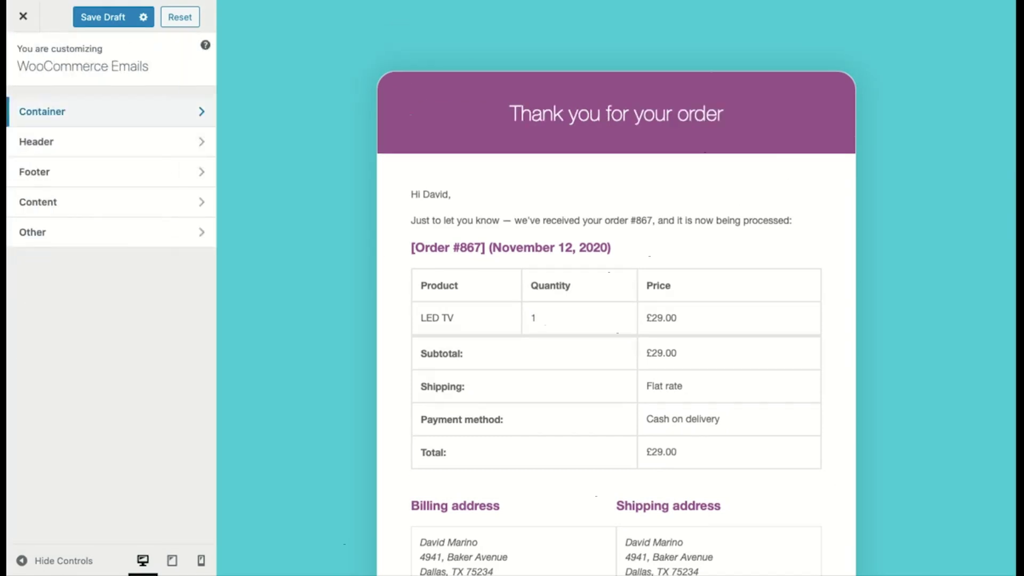
# Set the header style's background color to blue #1f66c4
pyautogui.click(43, 142)
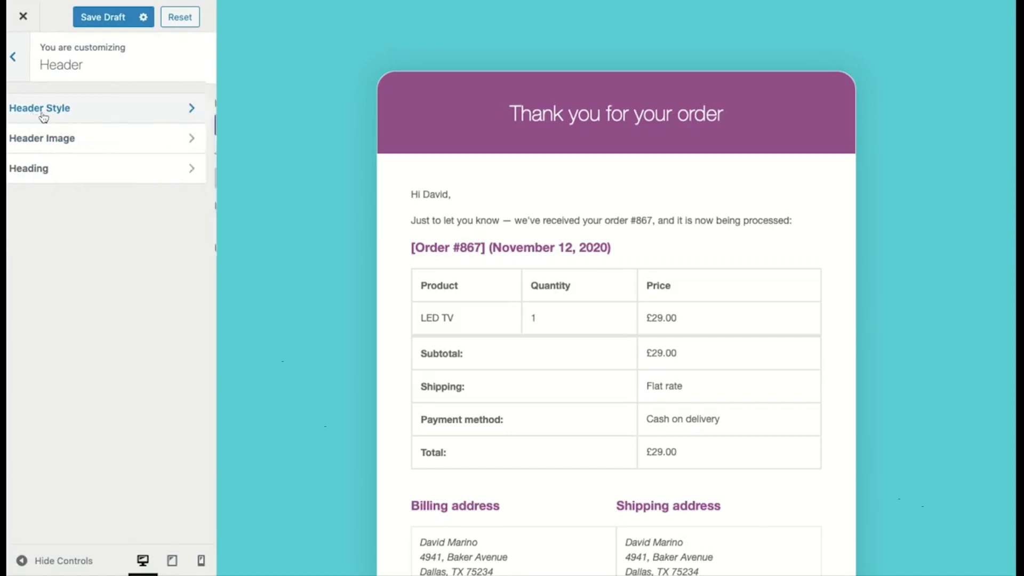
pyautogui.click(44, 117)
pyautogui.click(51, 127)
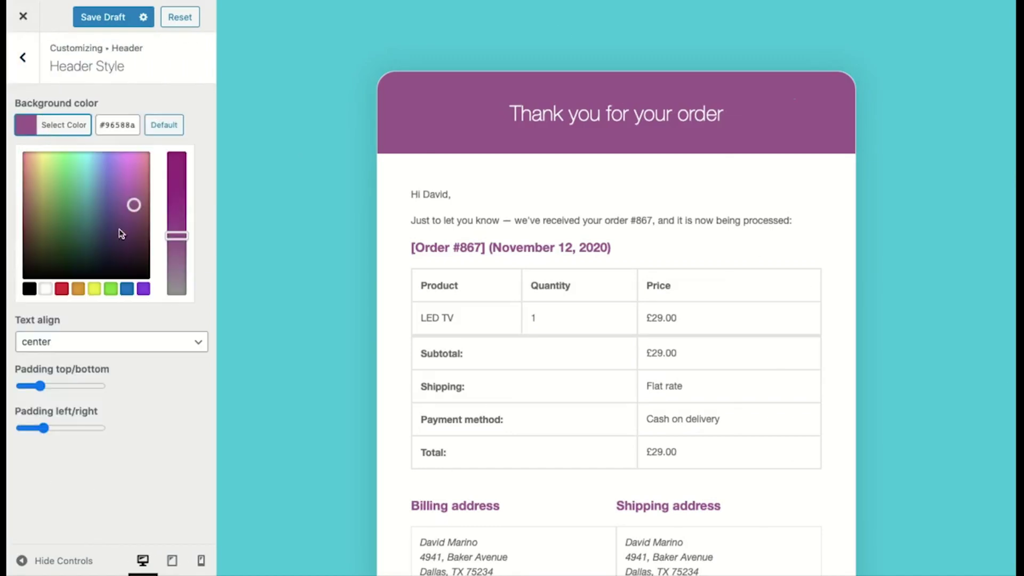
pyautogui.click(128, 288)
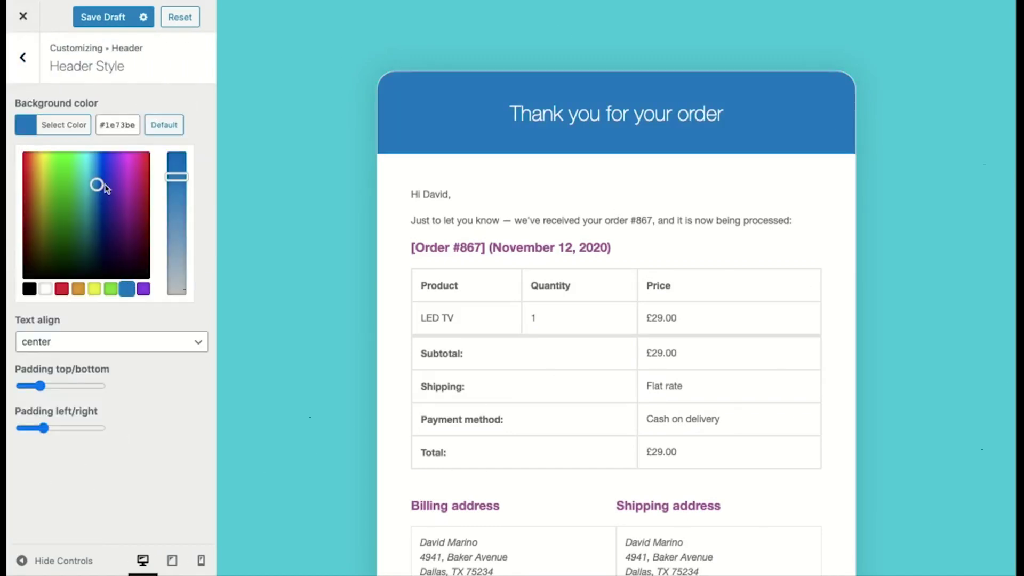
pyautogui.click(96, 185)
pyautogui.moveTo(97, 184); pyautogui.dragTo(97, 185)
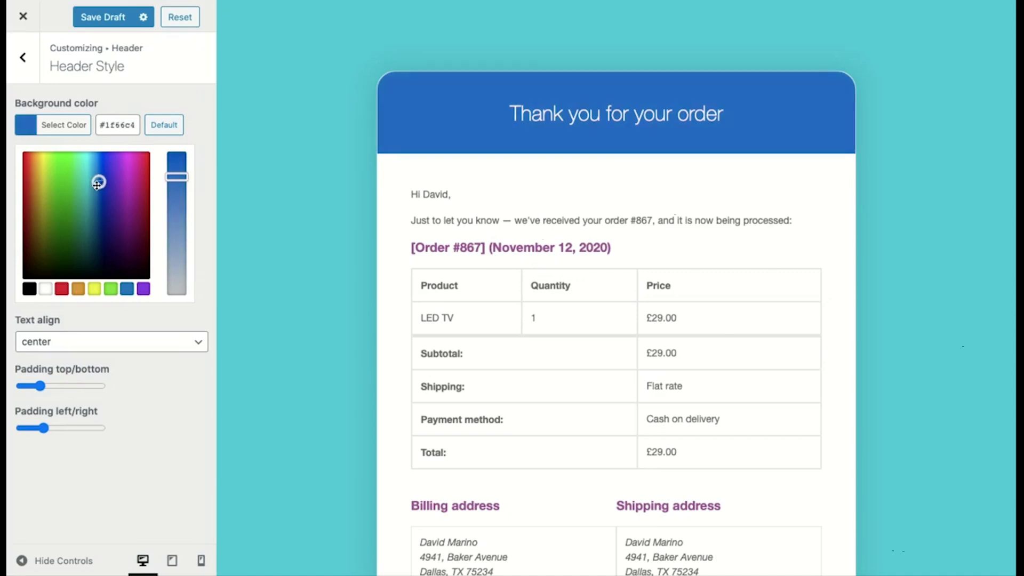
# Try right and left alignment for the header text, and return it to center
pyautogui.click(86, 342)
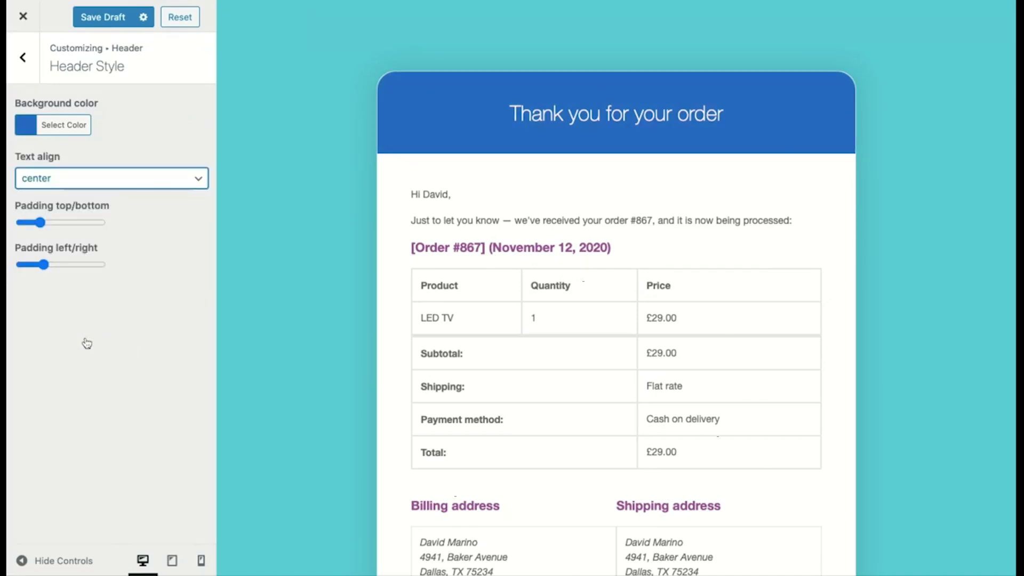
pyautogui.press('Down')
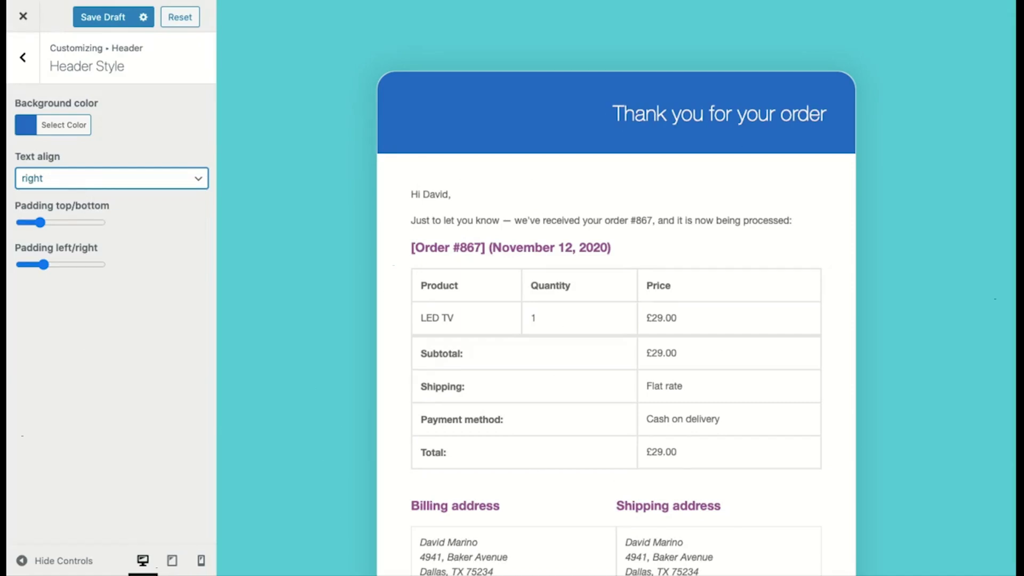
pyautogui.press('Up')
pyautogui.press('Up')
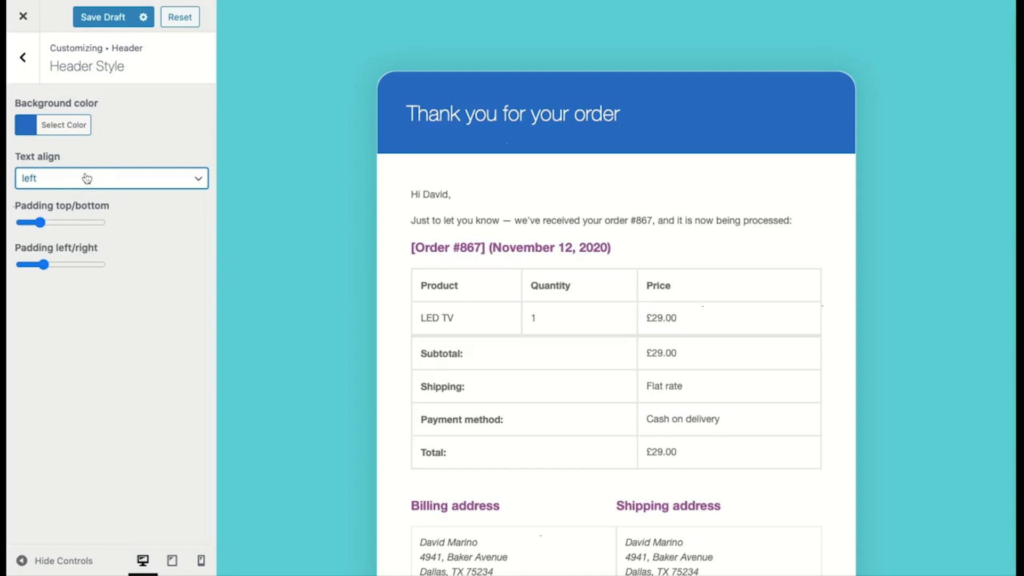
pyautogui.press('Down')
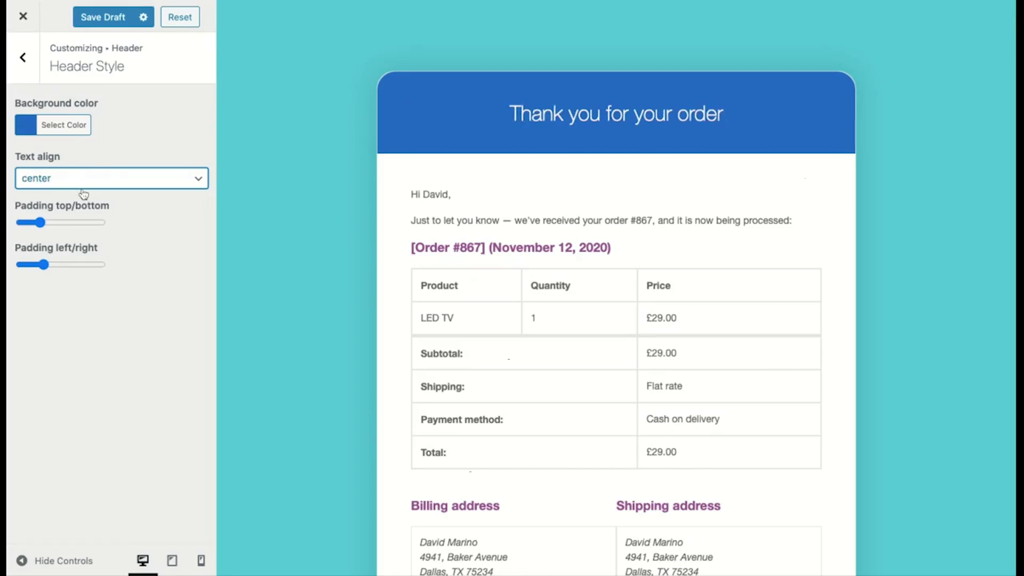
# Try larger top/bottom padding for the header and settle on a slightly smaller padding than at the start
pyautogui.click(47, 223)
pyautogui.press('Right')
pyautogui.press('Right')
pyautogui.press('Right')
pyautogui.press('Right')
pyautogui.press('Right')
pyautogui.press('Right')
pyautogui.press('Right')
pyautogui.press('Right')
pyautogui.press('Right')
pyautogui.press('Right')
pyautogui.press('Right')
pyautogui.press('Right')
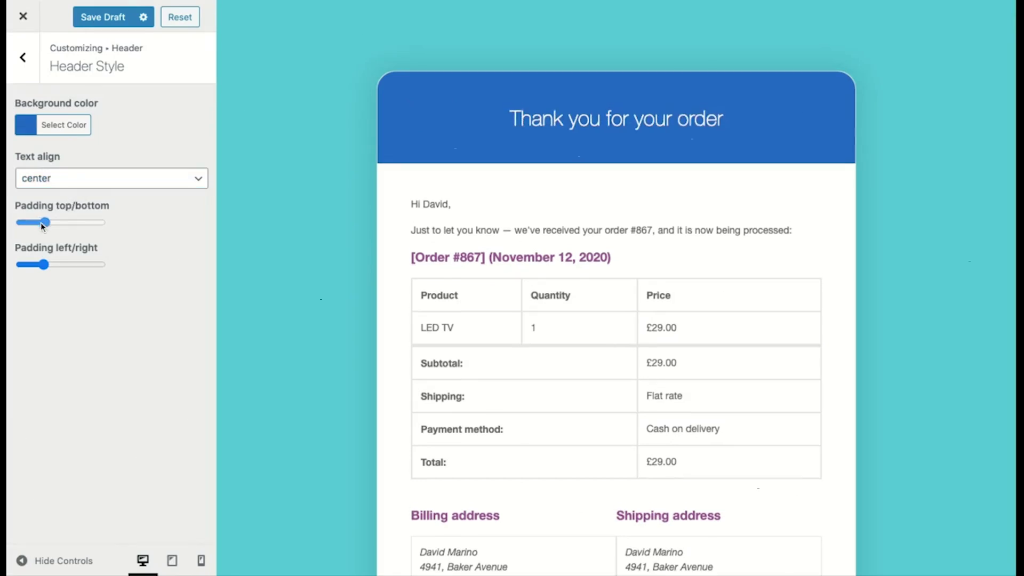
pyautogui.press('Left')
pyautogui.press('Left')
pyautogui.press('Left')
pyautogui.press('Left')
pyautogui.press('Left')
pyautogui.press('Left')
pyautogui.press('Left')
pyautogui.press('Left')
pyautogui.press('Left')
pyautogui.press('Left')
pyautogui.press('Left')
pyautogui.press('Left')
pyautogui.press('Left')
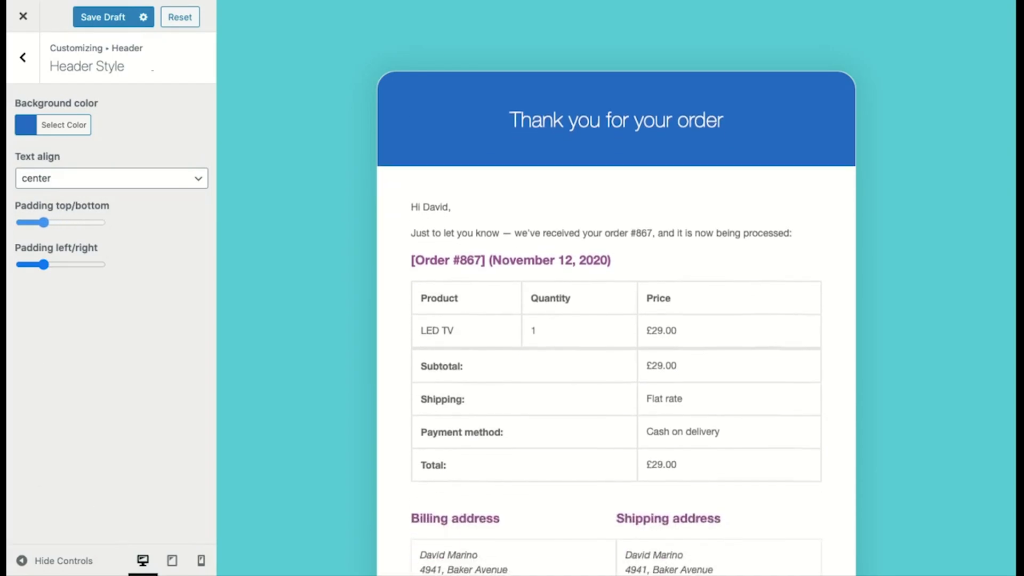
pyautogui.press('Right')
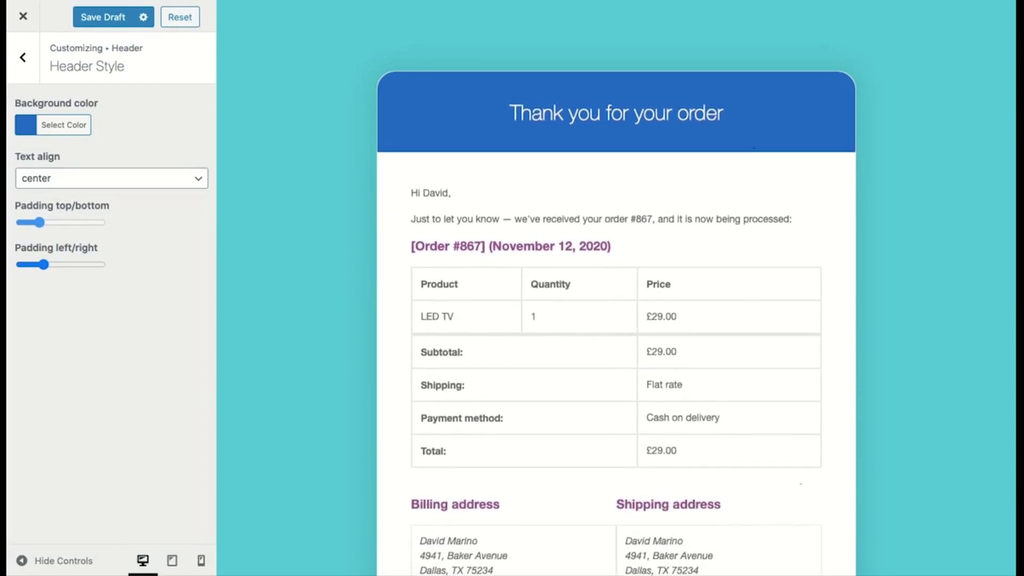
# Try different left/right padding for the header and leave it slightly larger than at the start
pyautogui.click(42, 264)
pyautogui.press('Right')
pyautogui.press('Right')
pyautogui.press('Right')
pyautogui.press('Right')
pyautogui.press('Right')
pyautogui.press('Right')
pyautogui.press('Right')
pyautogui.press('Right')
pyautogui.press('Right')
pyautogui.press('Right')
pyautogui.press('Right')
pyautogui.press('Right')
pyautogui.press('Right')
pyautogui.press('Left')
pyautogui.press('Left')
pyautogui.press('Left')
pyautogui.press('Left')
pyautogui.press('Left')
pyautogui.press('Left')
pyautogui.press('Left')
pyautogui.press('Left')
pyautogui.press('Left')
pyautogui.press('Left')
pyautogui.press('Left')
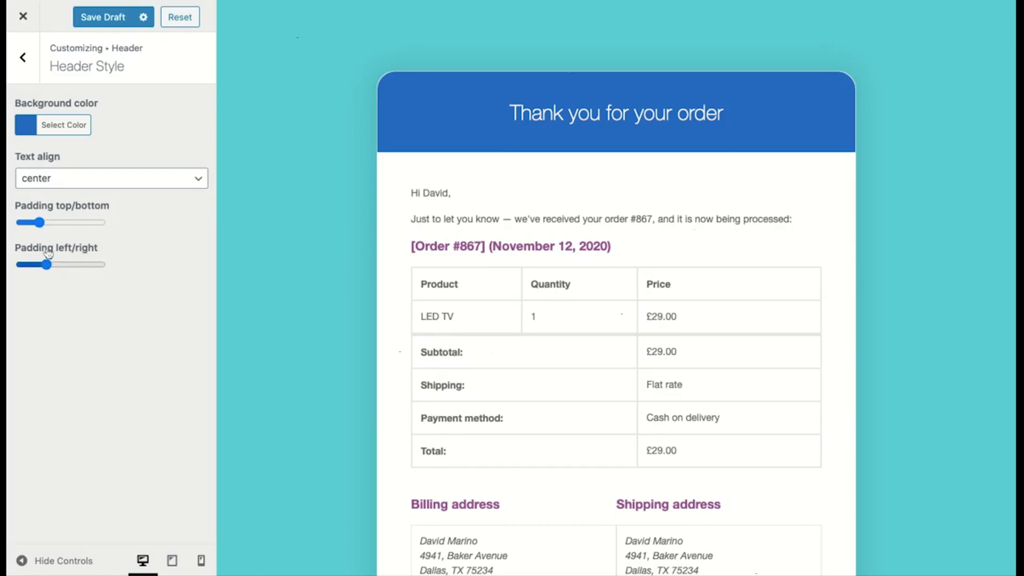
# Choose the webtoffee_light logo from the media library as the email's header image
pyautogui.click(24, 64)
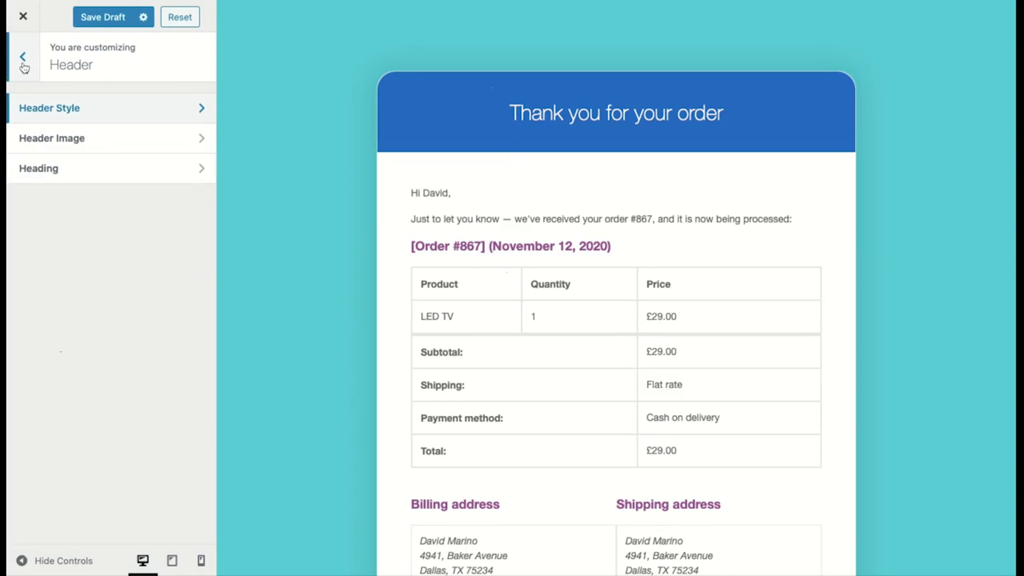
pyautogui.click(47, 138)
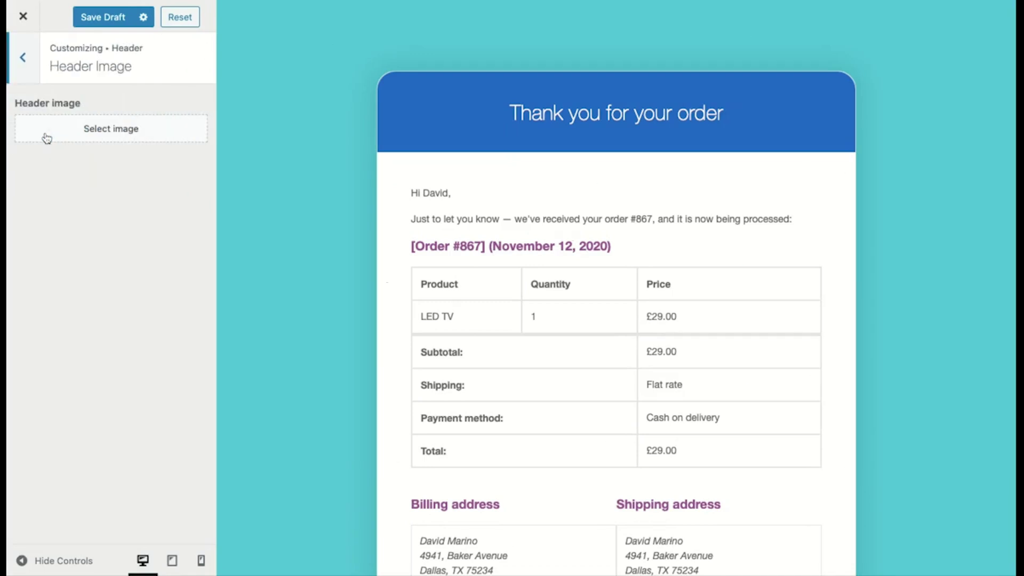
pyautogui.click(47, 139)
pyautogui.click(52, 159)
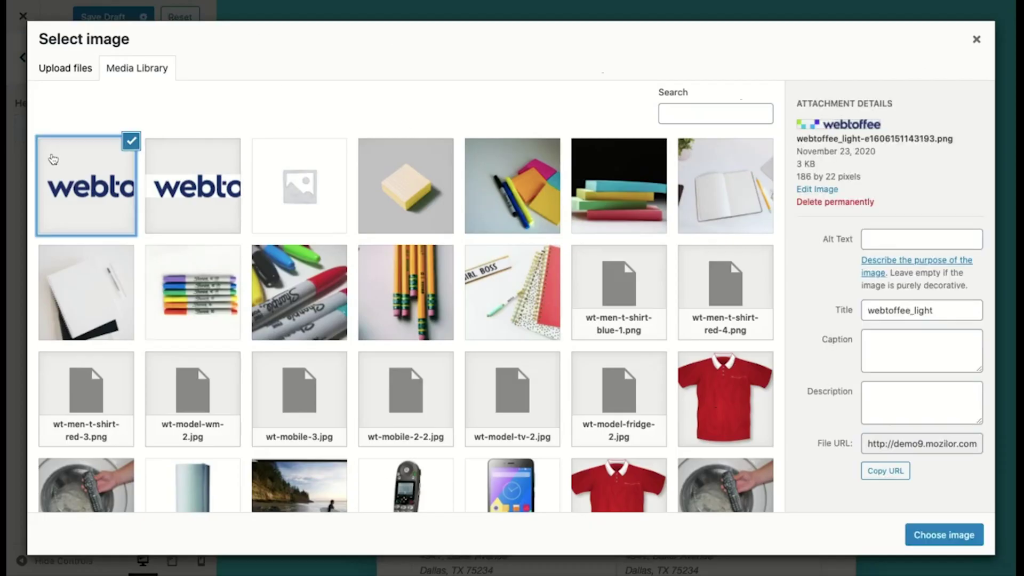
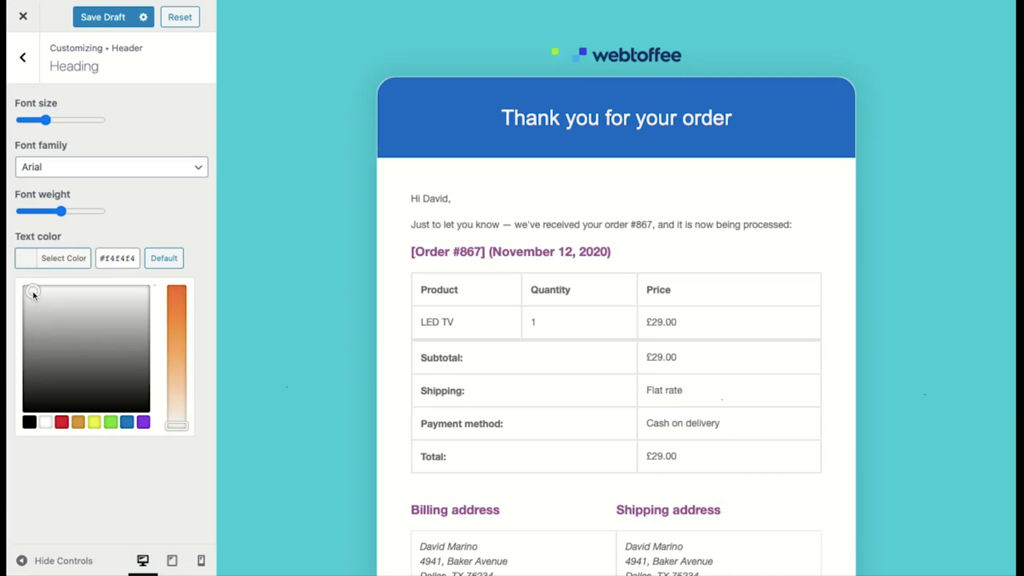
# Leave the heading settings and examine the options for the footer's style and footer text
pyautogui.click(180, 16)
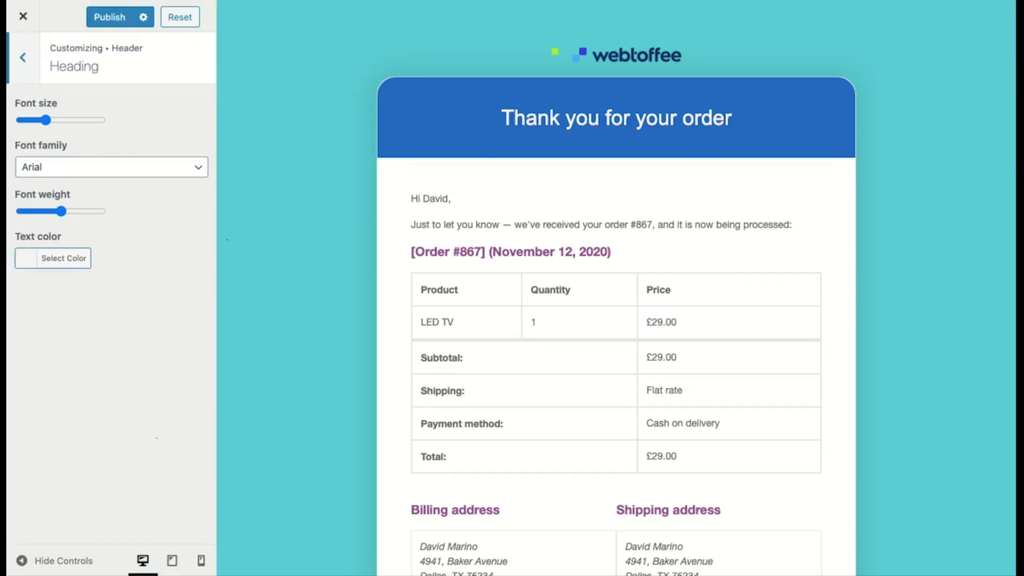
pyautogui.press('Escape')
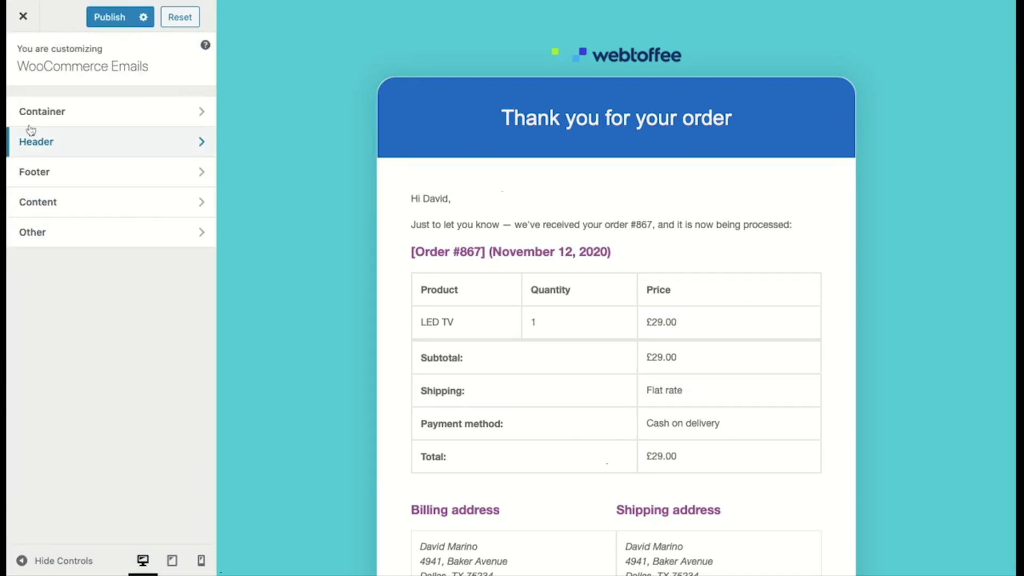
pyautogui.click(38, 185)
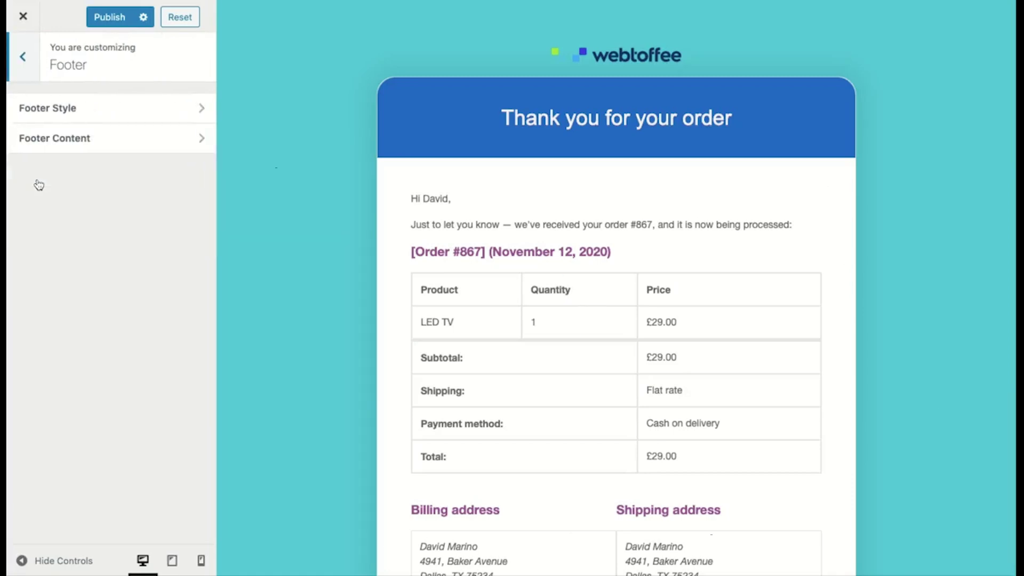
pyautogui.click(36, 114)
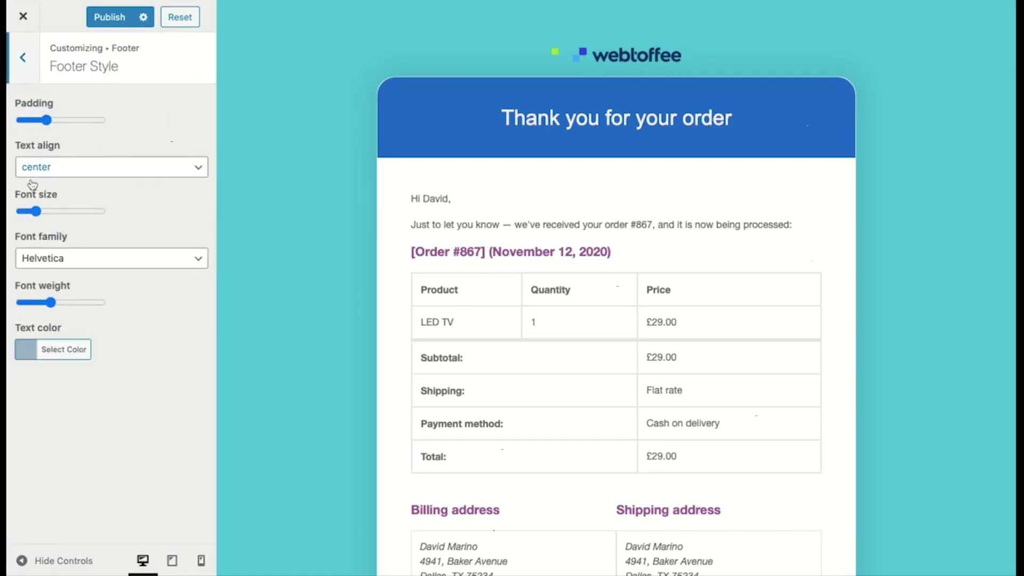
pyautogui.click(31, 63)
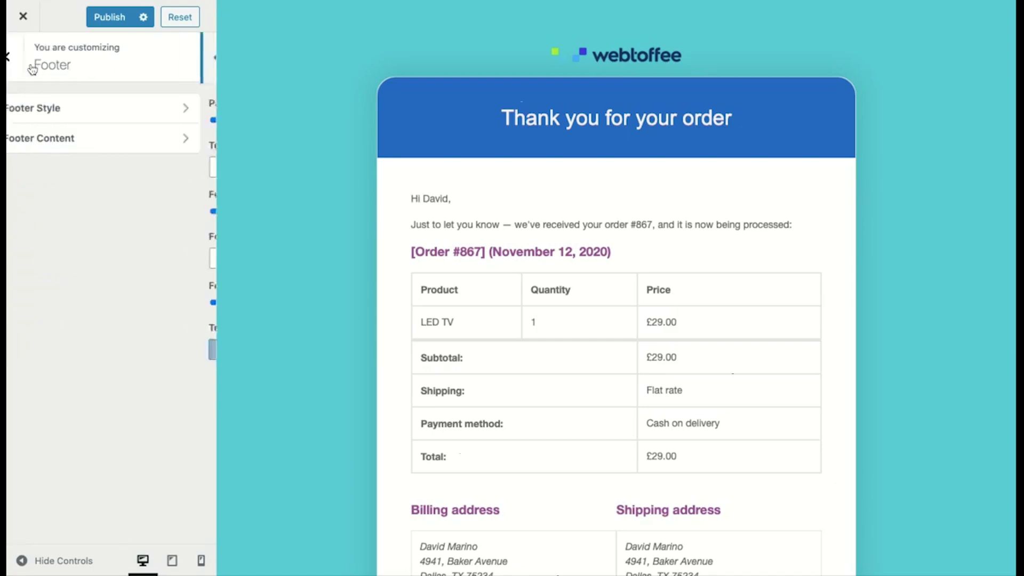
pyautogui.click(40, 138)
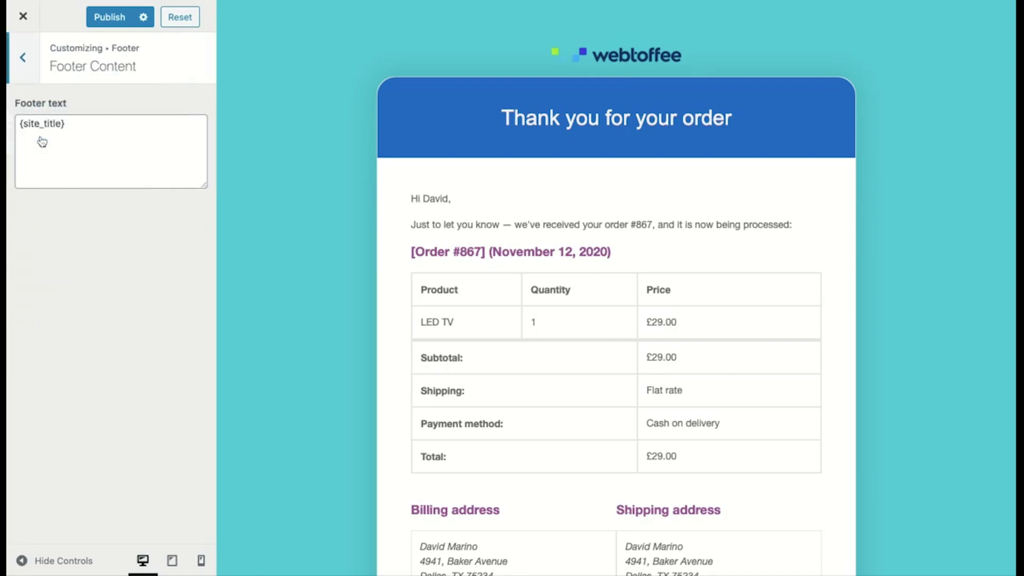
pyautogui.click(20, 56)
pyautogui.click(19, 57)
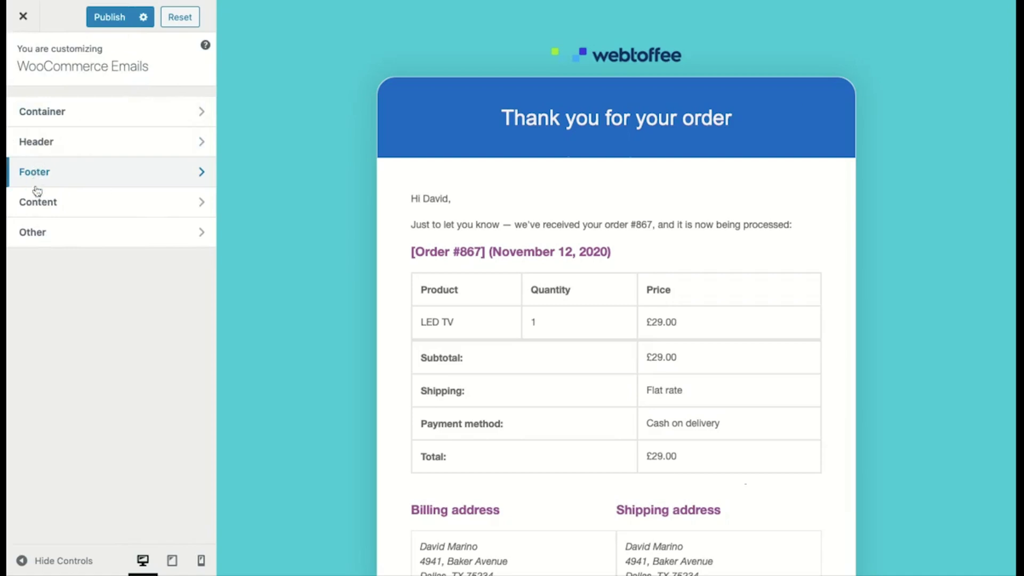
# Examine the email content settings for the content container, text style and order items
pyautogui.click(38, 204)
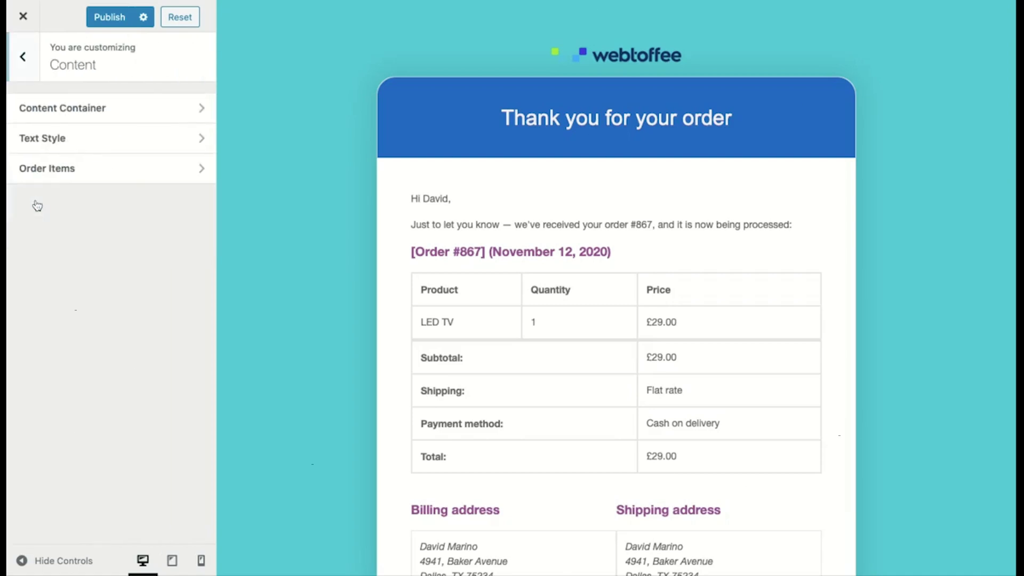
pyautogui.click(41, 116)
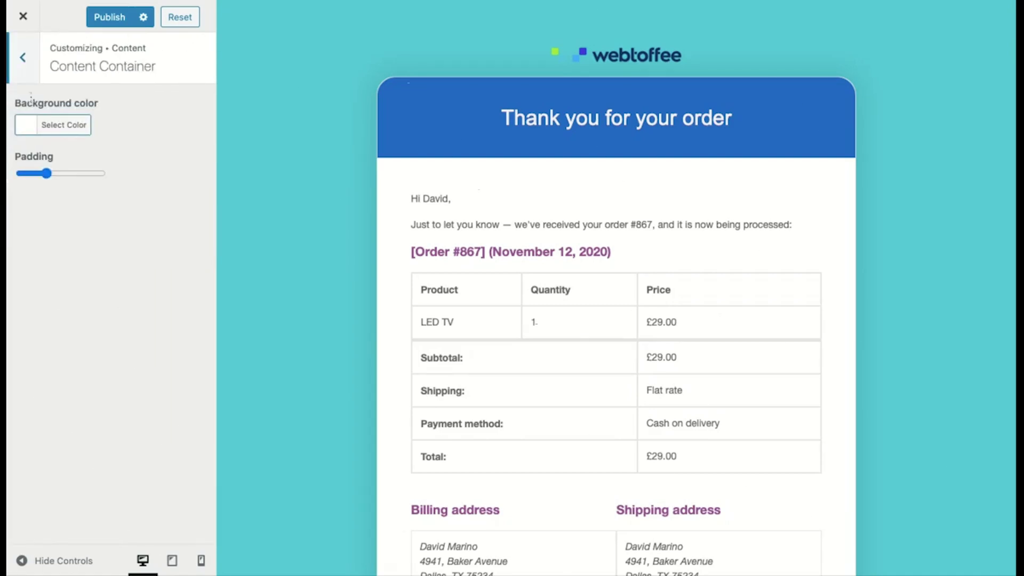
pyautogui.click(27, 80)
pyautogui.click(27, 138)
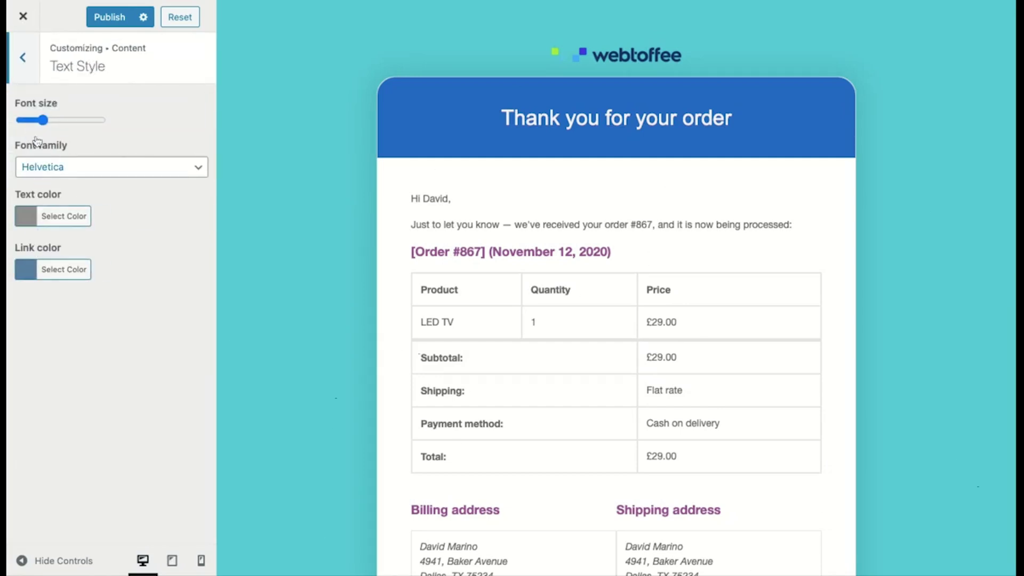
pyautogui.click(26, 81)
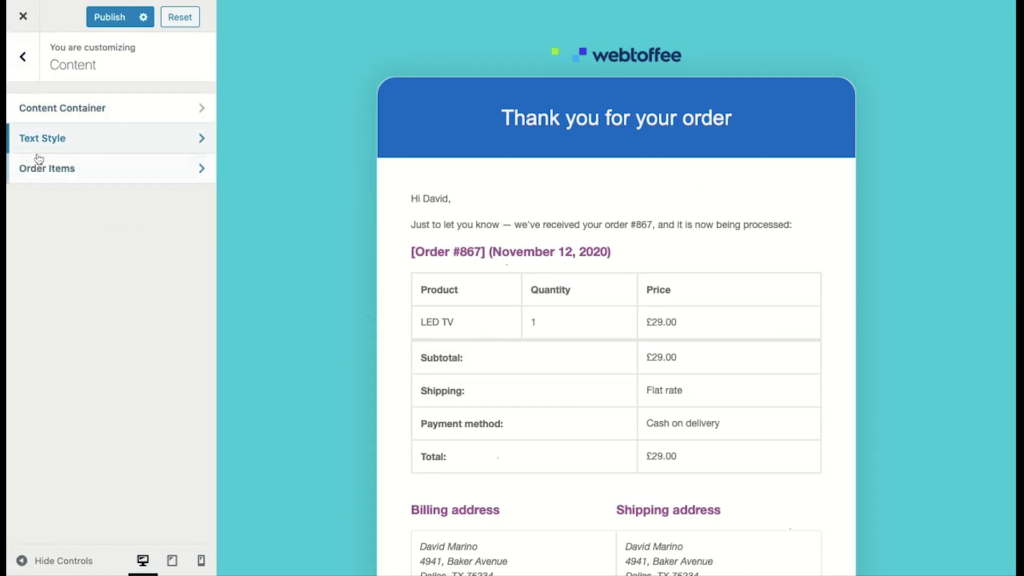
pyautogui.click(37, 172)
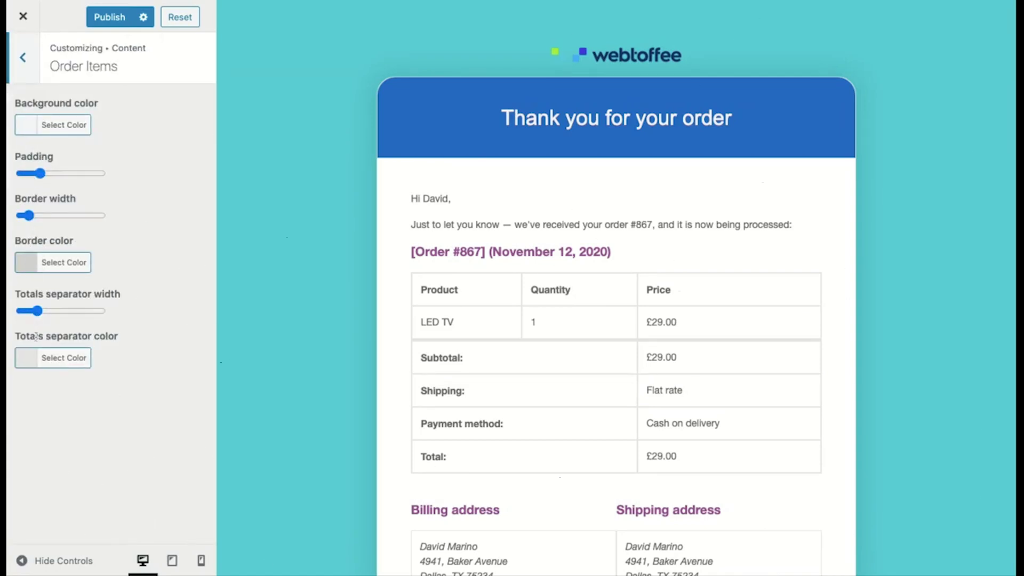
pyautogui.click(24, 66)
pyautogui.click(28, 72)
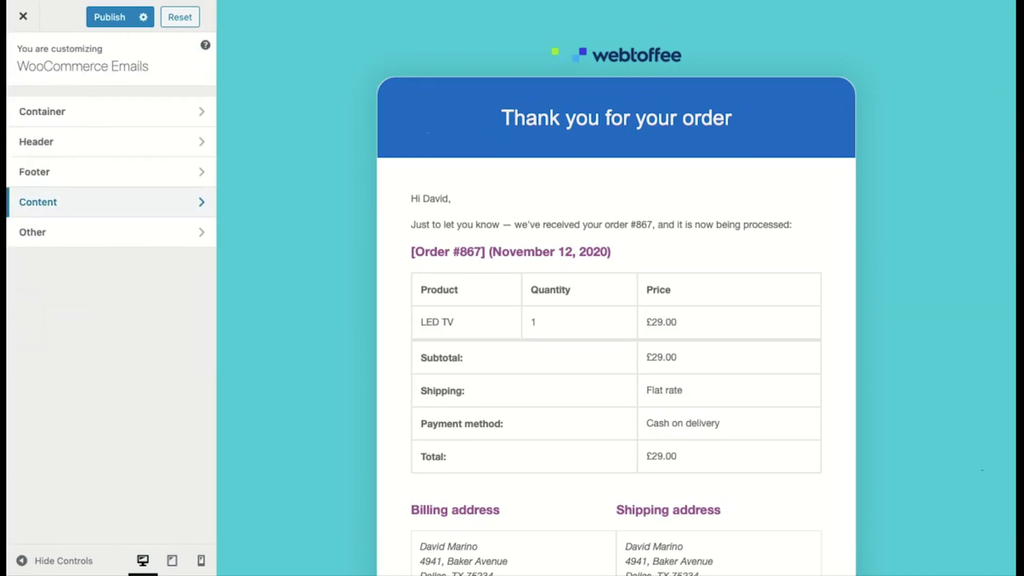
# Examine the Heading 1 styling options and the custom CSS field among the other email settings
pyautogui.click(40, 233)
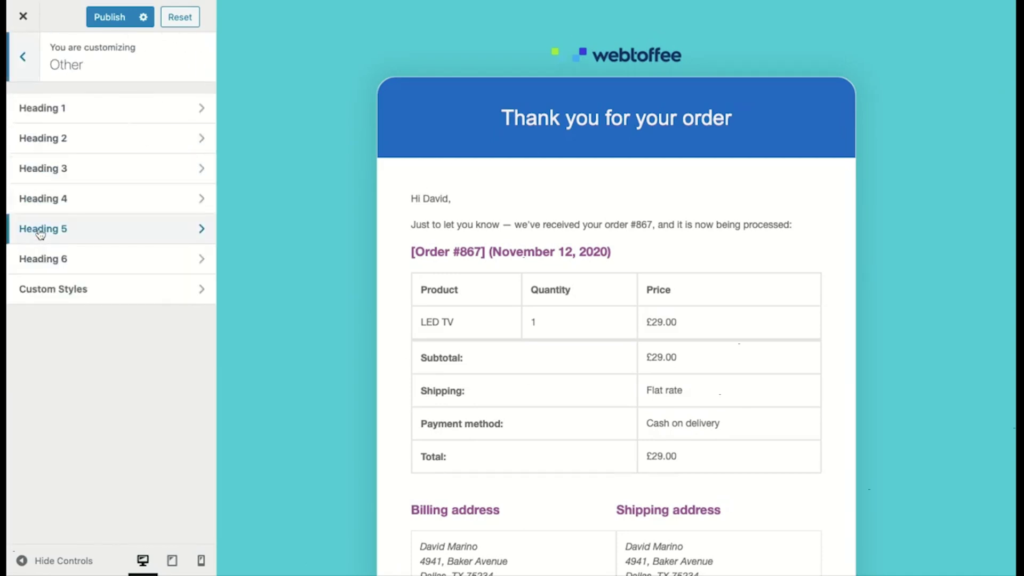
pyautogui.click(35, 107)
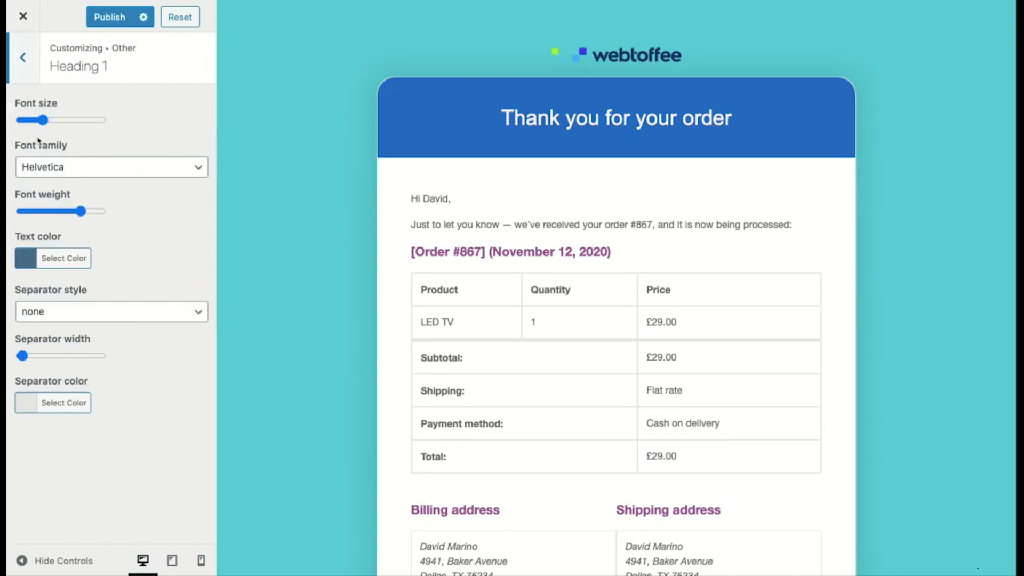
pyautogui.click(25, 77)
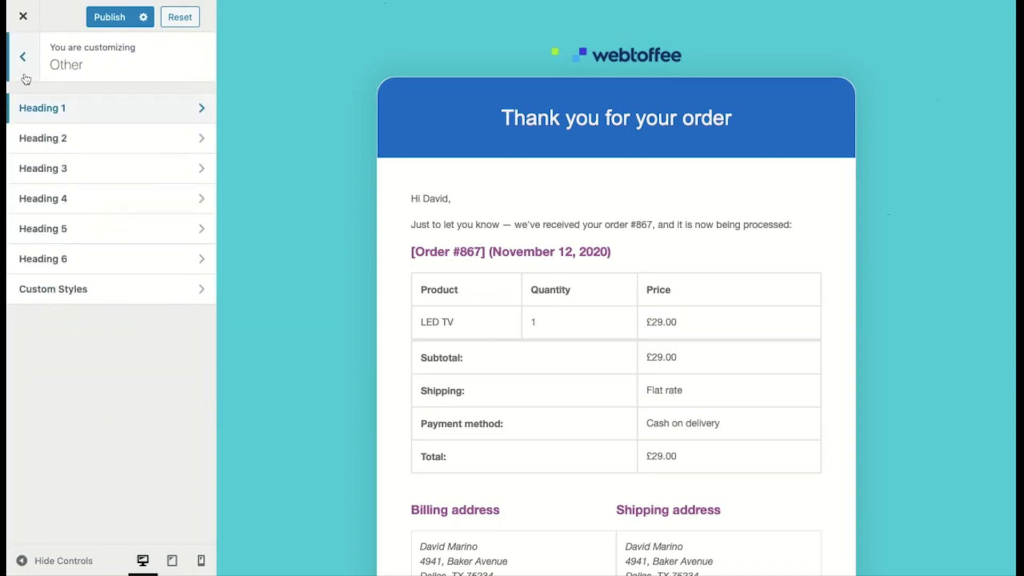
pyautogui.click(40, 289)
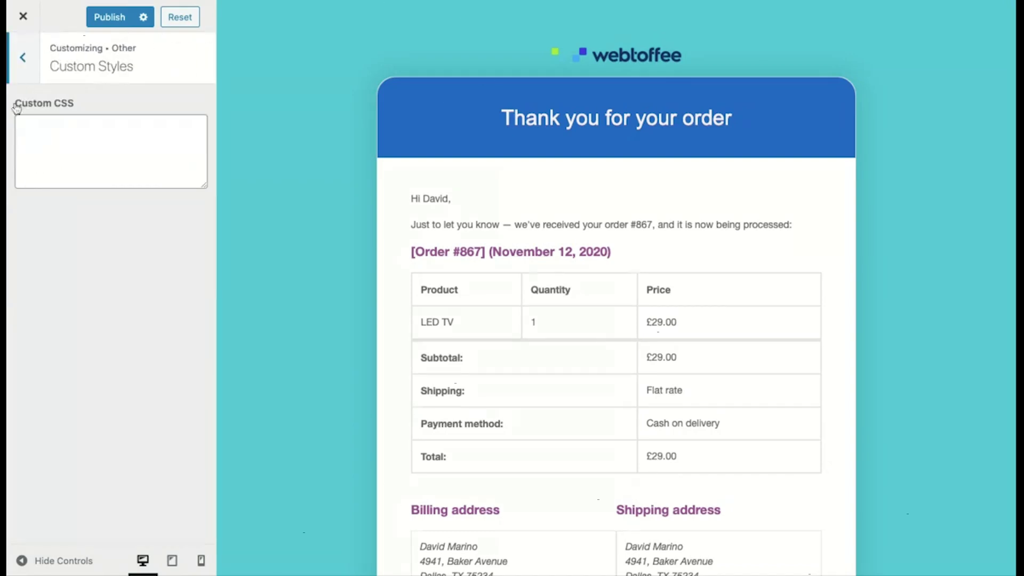
pyautogui.click(19, 78)
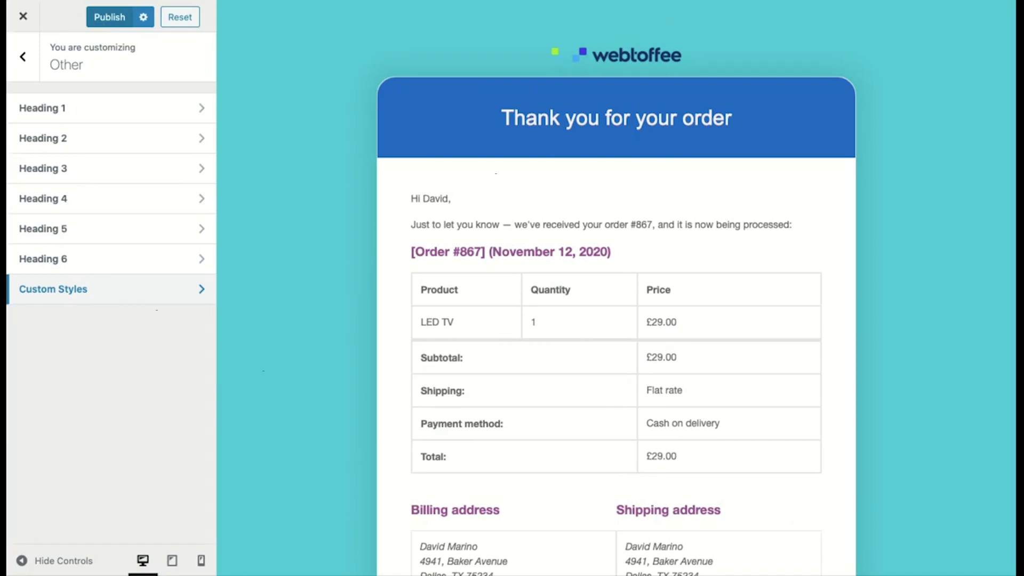
# Review the available publishing actions, including publish, save draft, schedule and discard changes
pyautogui.click(143, 17)
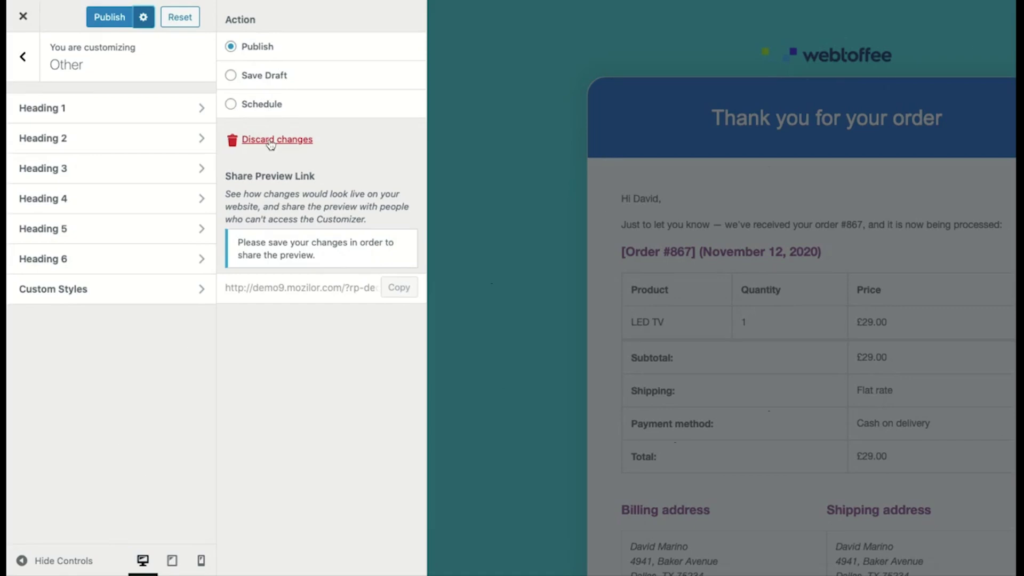
pyautogui.click(145, 26)
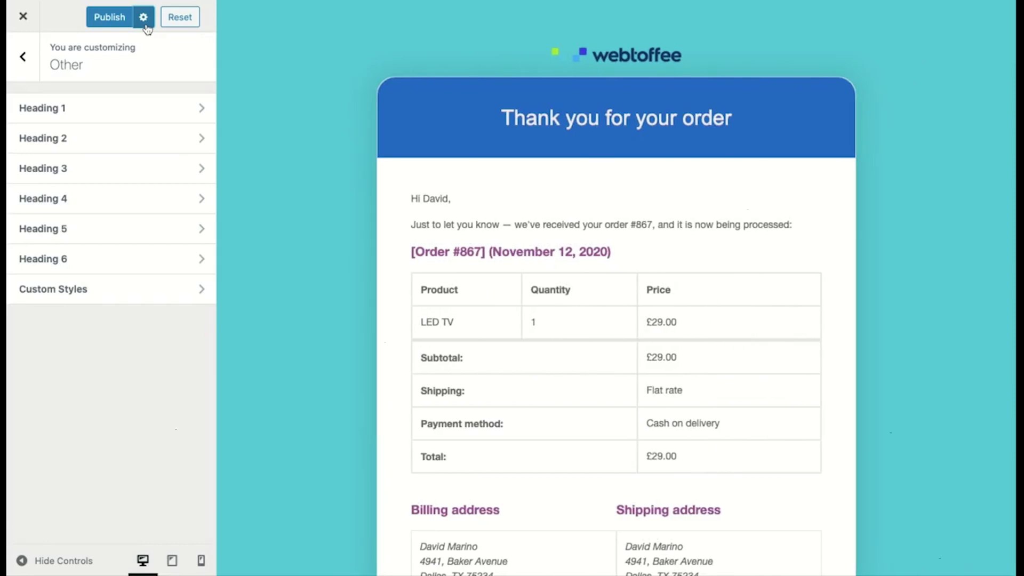